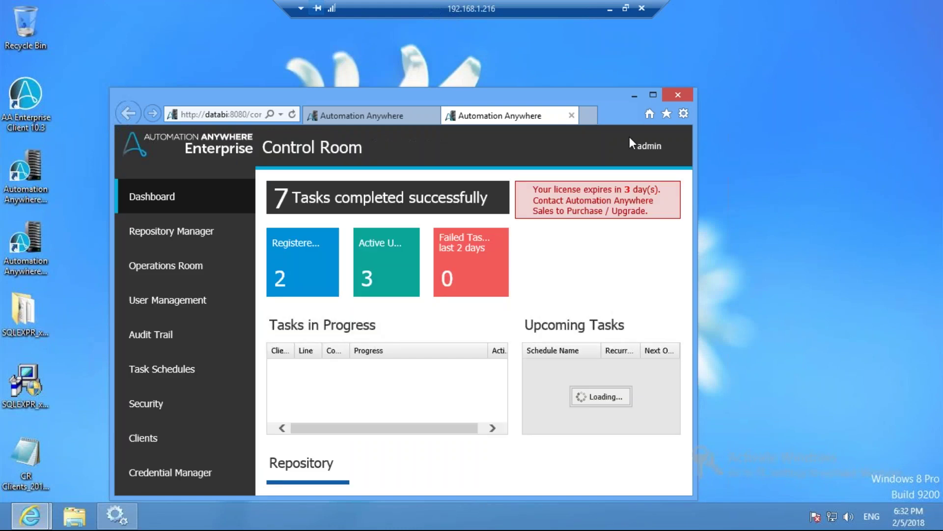
# Maximize the Control Room window and view the registered users in User Management
pyautogui.click(653, 95)
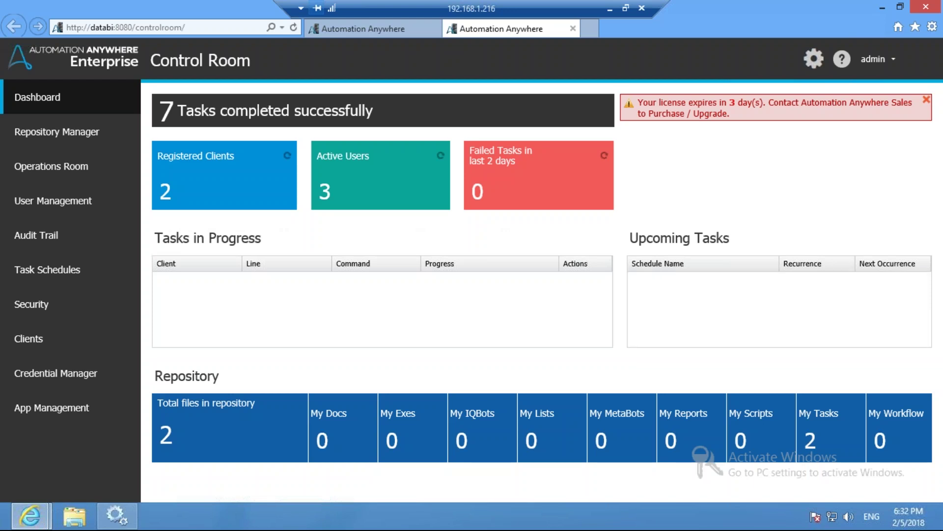
pyautogui.click(202, 26)
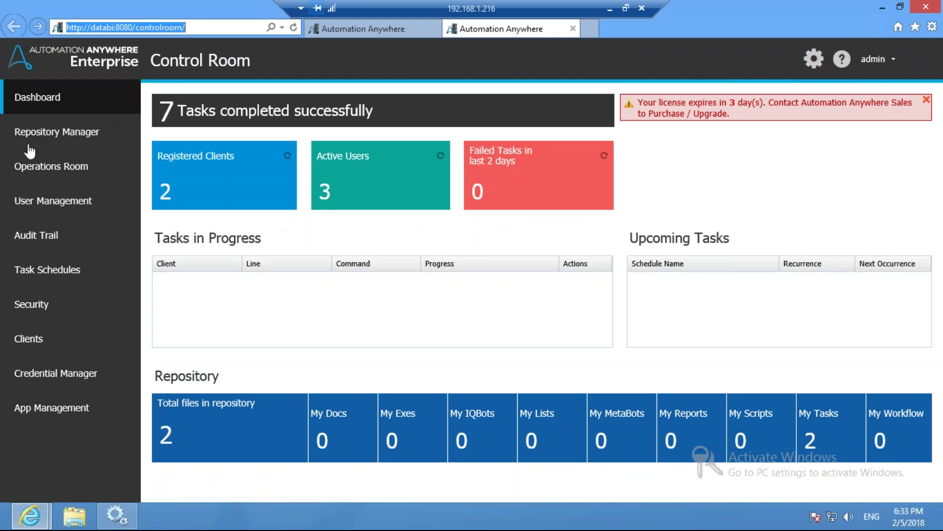
pyautogui.click(55, 206)
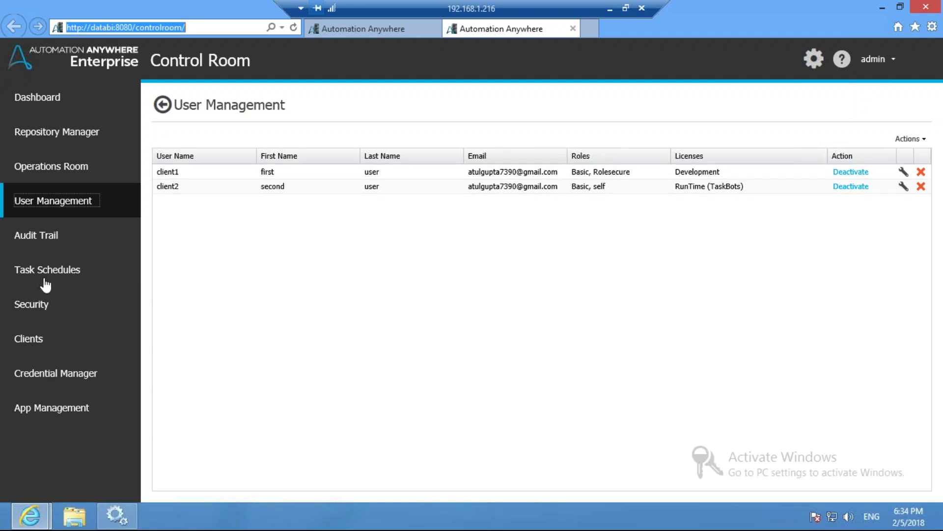
# Open the Audit Trail, go back to the week 01/22/2018 to 01/28/2018 and review its logged activities
pyautogui.click(37, 238)
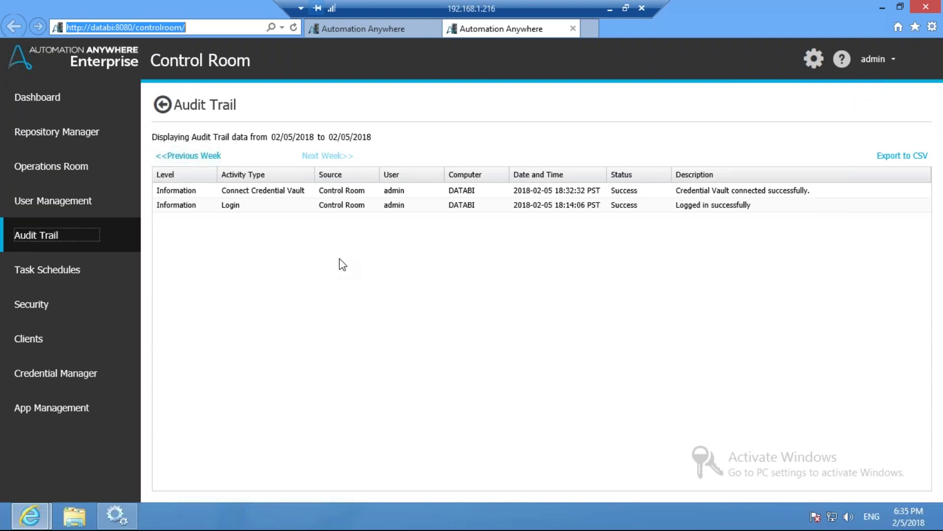
pyautogui.click(199, 156)
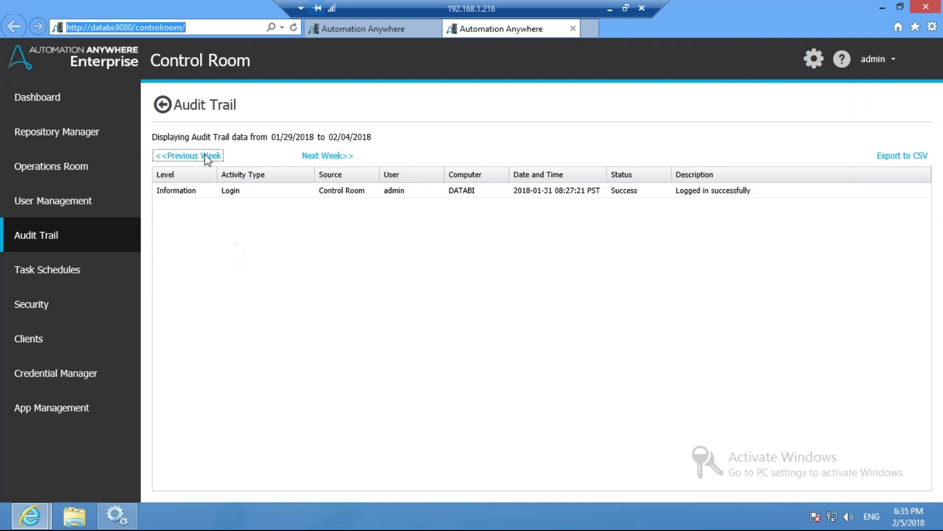
pyautogui.click(188, 156)
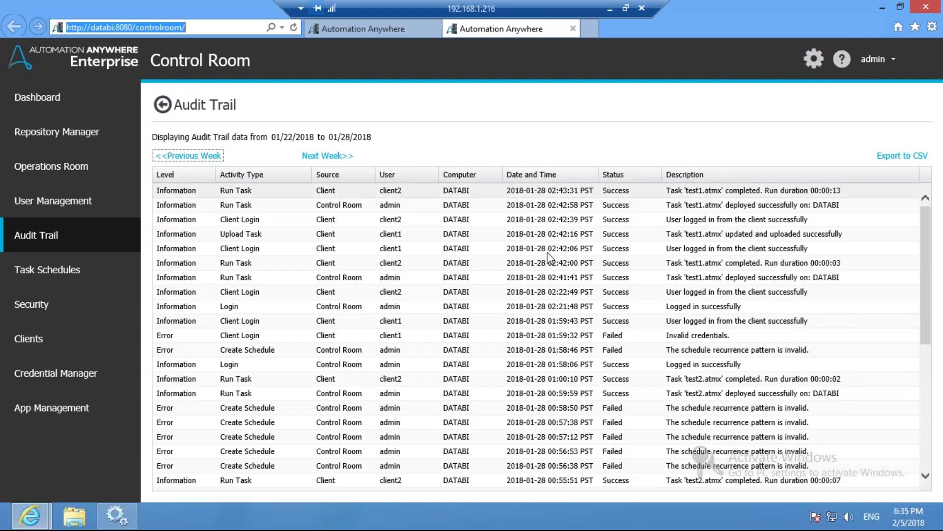
pyautogui.moveTo(928, 238); pyautogui.dragTo(909, 180)
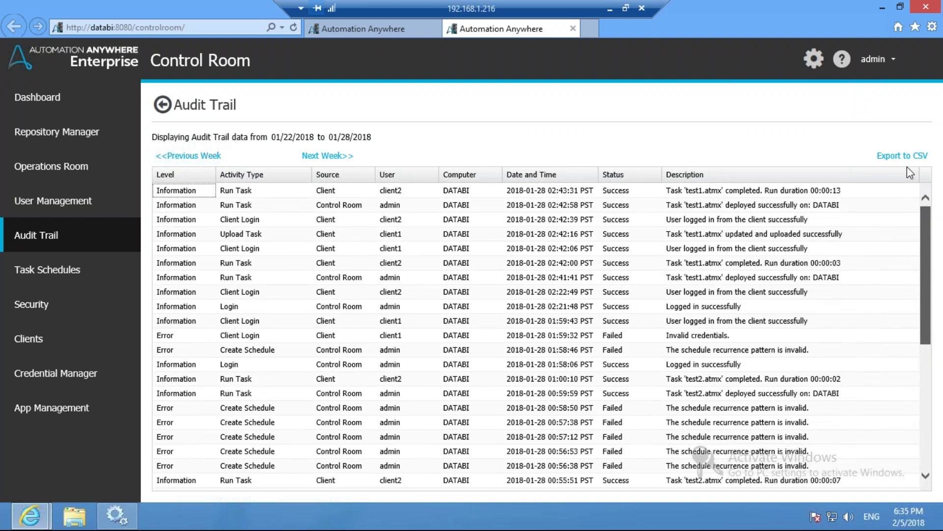
pyautogui.moveTo(918, 292); pyautogui.dragTo(921, 428)
pyautogui.moveTo(919, 323); pyautogui.dragTo(900, 176)
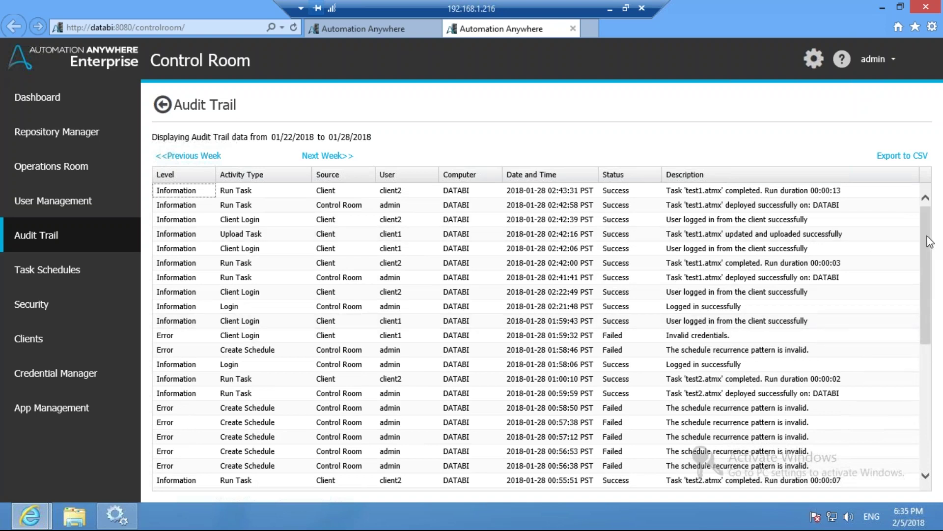
pyautogui.moveTo(930, 241); pyautogui.dragTo(917, 208)
pyautogui.scroll(-6, 932, 224)
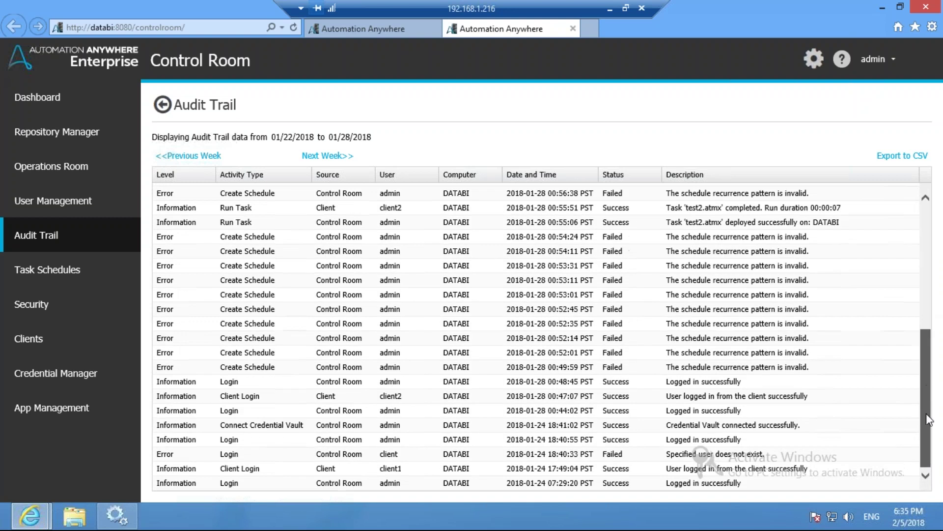
pyautogui.scroll(6, 927, 315)
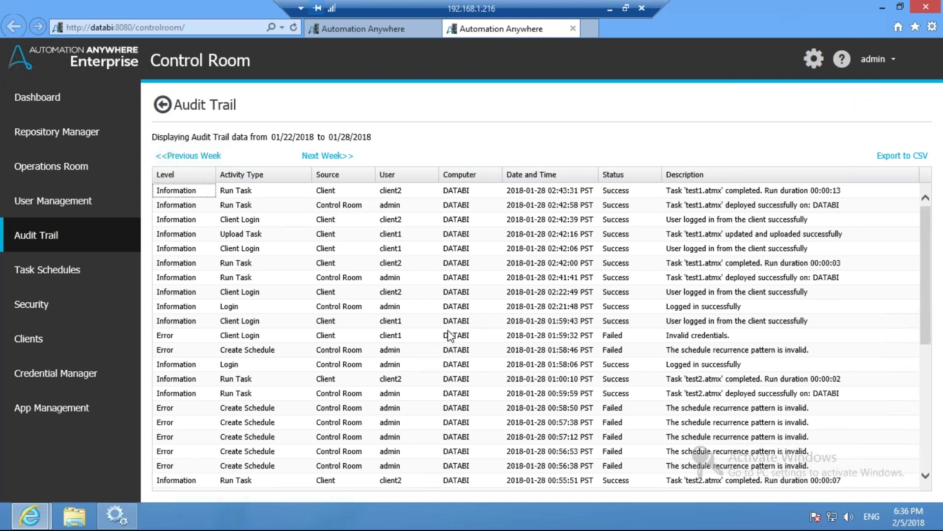
# Start AA Enterprise Client 10.3 from the desktop, close the Services window, and enter username client1 and the account password in the client login
pyautogui.press('super+d')
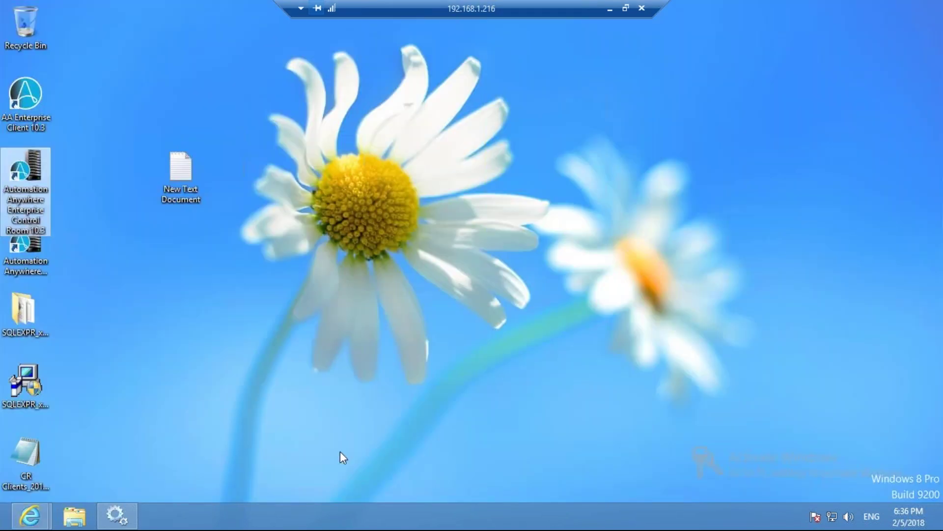
pyautogui.click(23, 114)
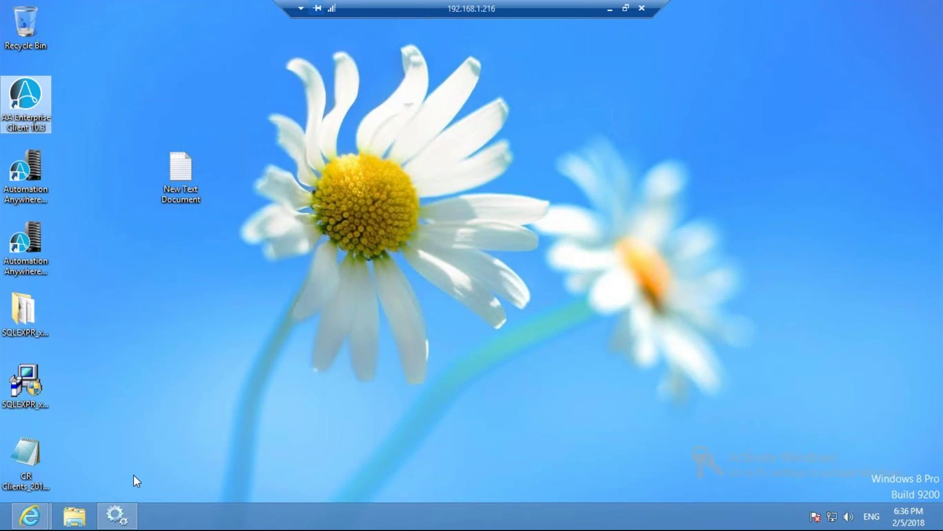
pyautogui.click(117, 516)
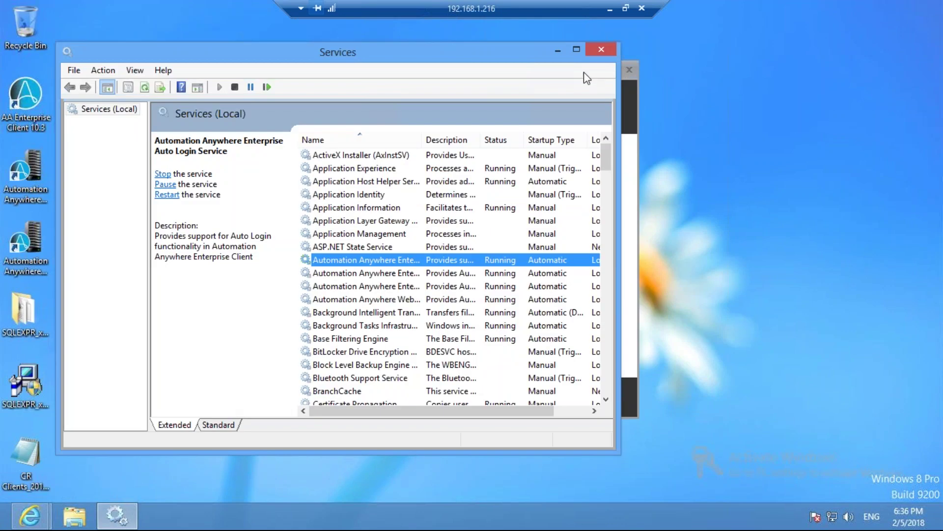
pyautogui.click(598, 51)
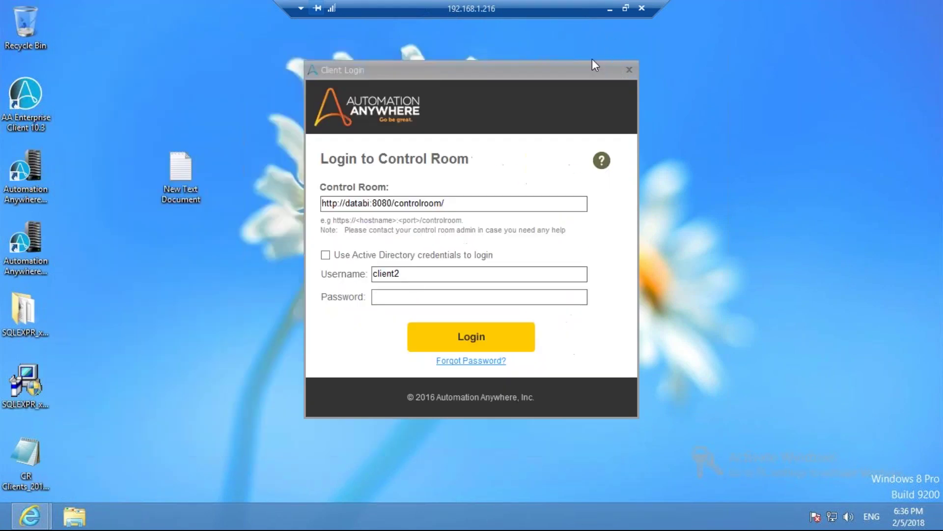
pyautogui.click(413, 273)
pyautogui.press('BackSpace')
pyautogui.write('1')
pyautogui.click(377, 298)
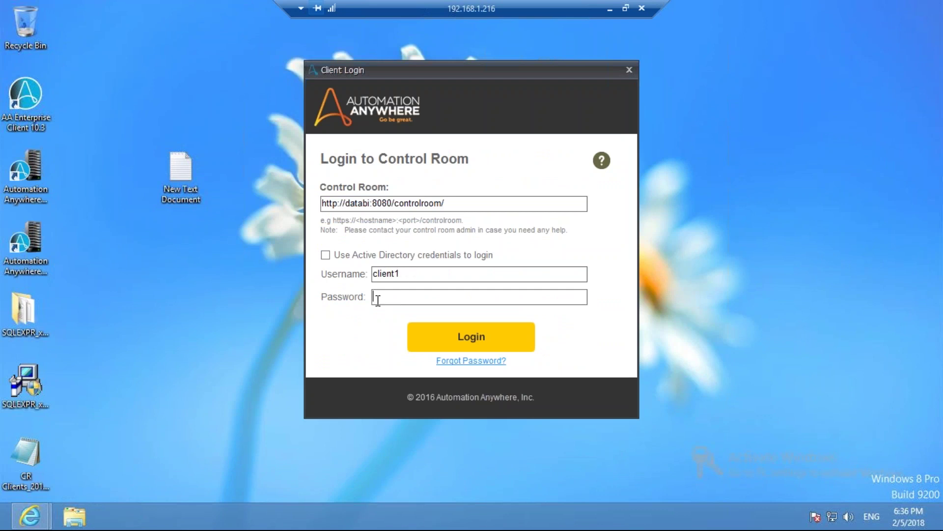
pyautogui.write('*********')
# Switch to the Control Room browser and check client1's license type in User Management
pyautogui.click(42, 514)
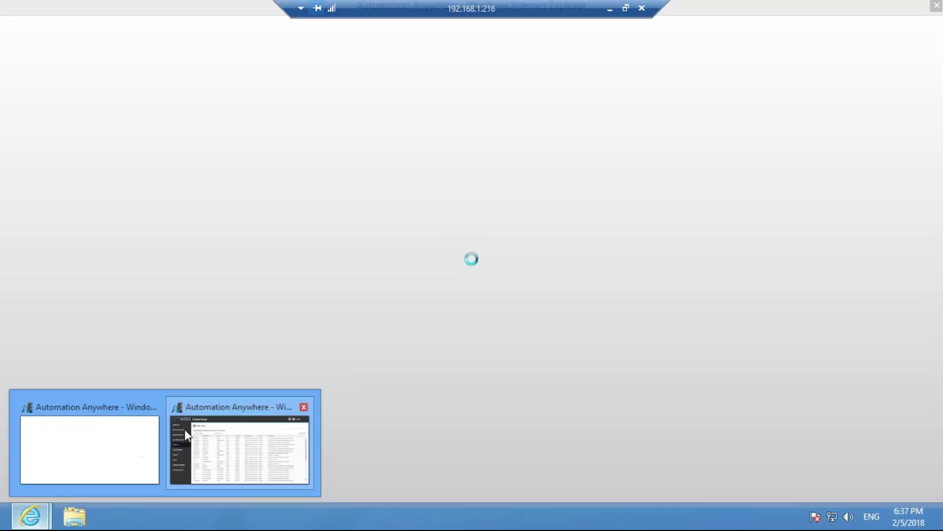
pyautogui.click(185, 429)
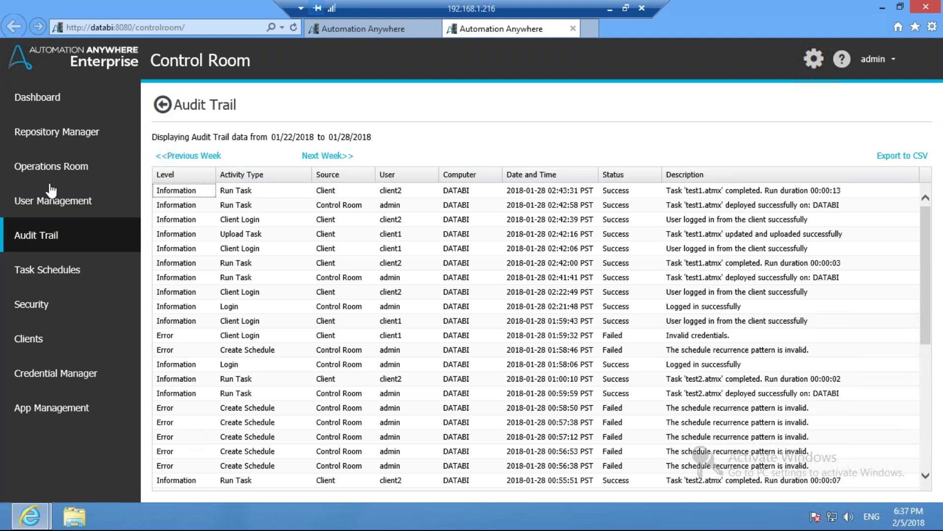
pyautogui.click(49, 206)
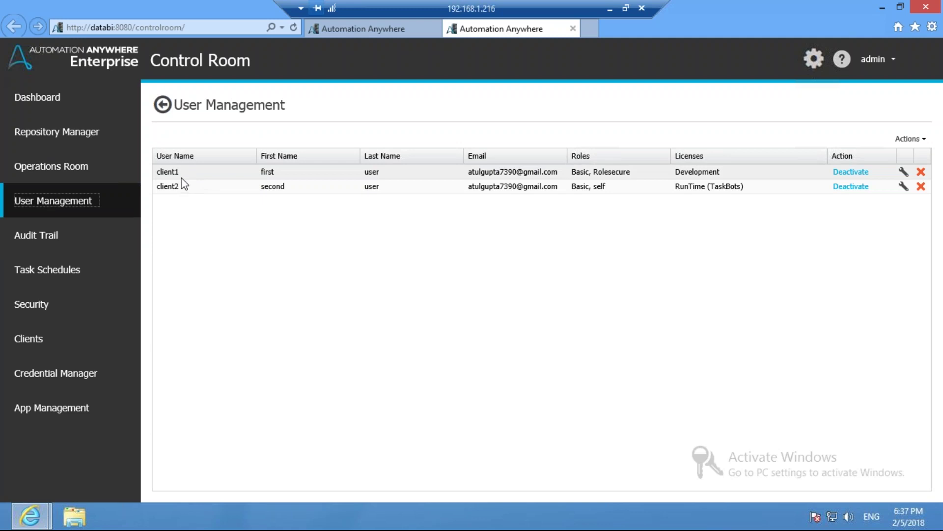
pyautogui.click(724, 177)
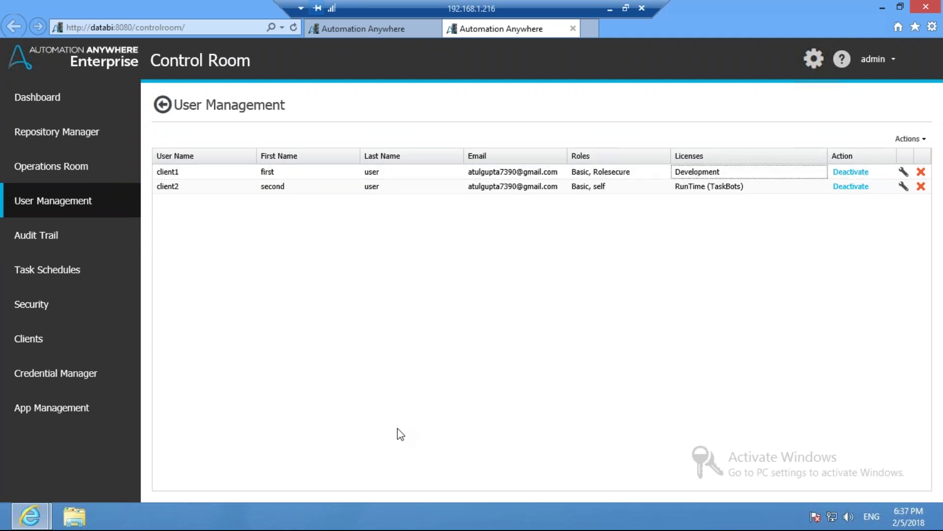
# Return to the Client Login window and log in to the Control Room as client1
pyautogui.press('super+d')
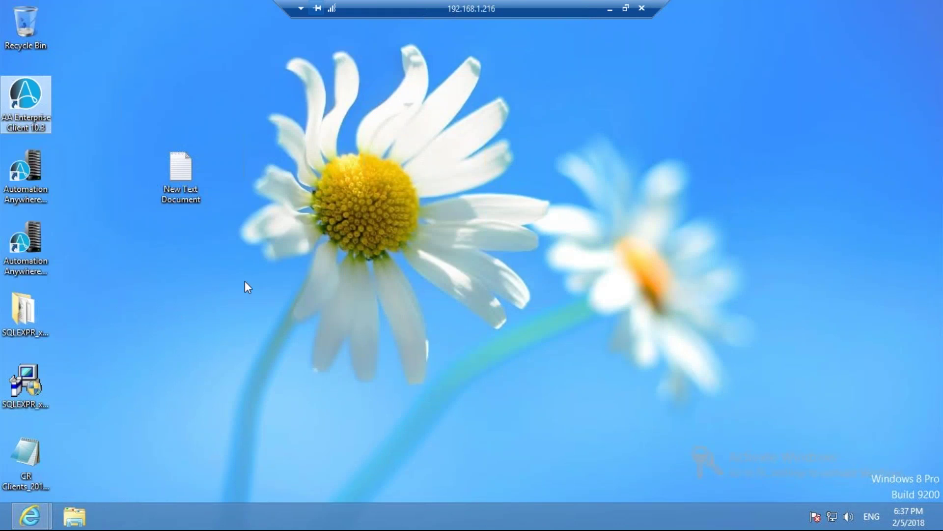
pyautogui.click(321, 521)
pyautogui.hotkey('alt', 'Tab')
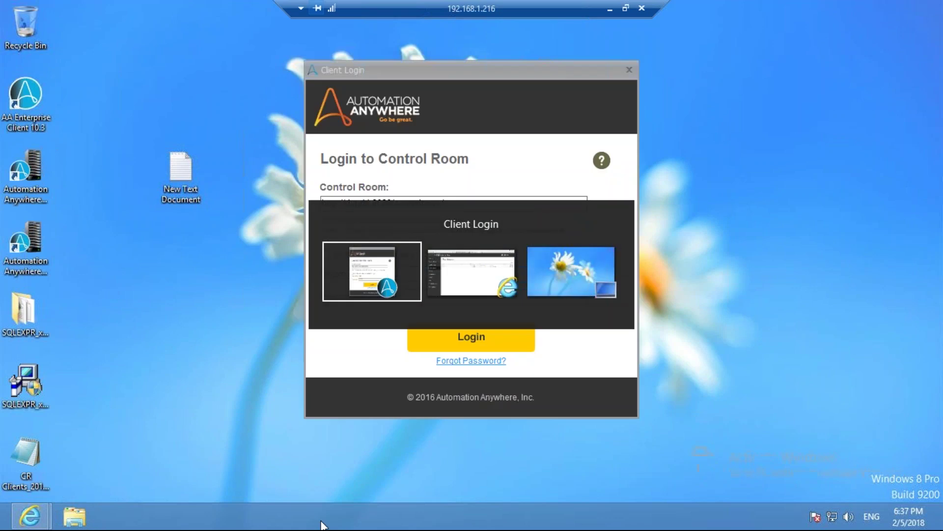
pyautogui.hotkey('alt', 'Tab')
pyautogui.hotkey('alt', 'Tab')
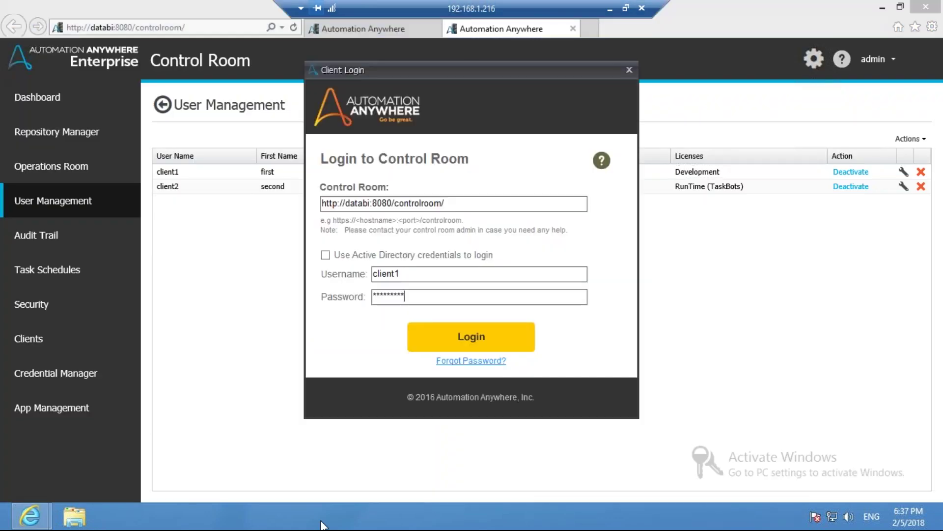
pyautogui.click(471, 345)
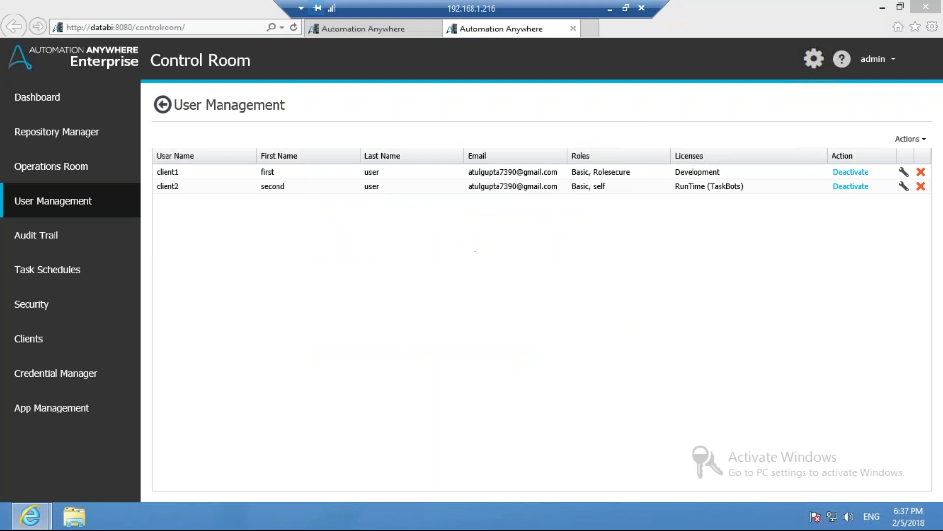
pyautogui.click(492, 352)
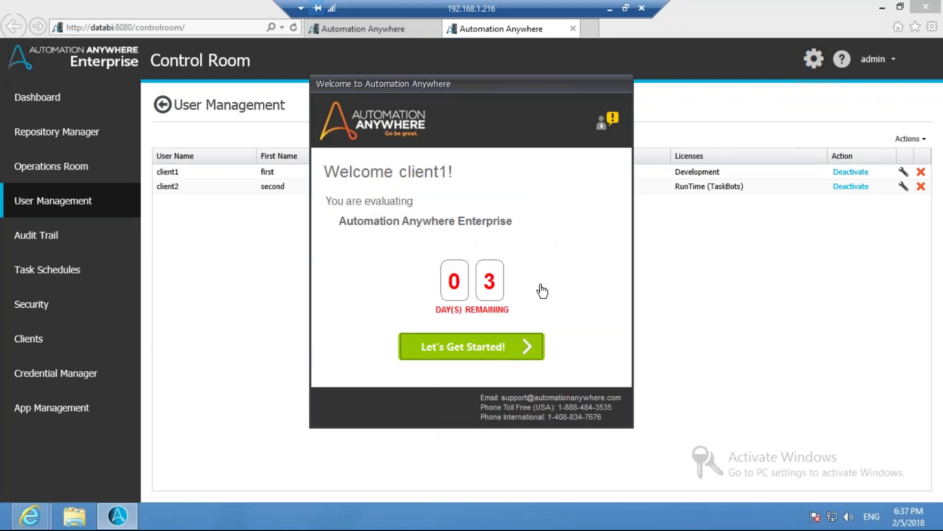
# Minimize the Control Room browser and continue past the evaluation welcome screen into the Enterprise Client
pyautogui.click(883, 8)
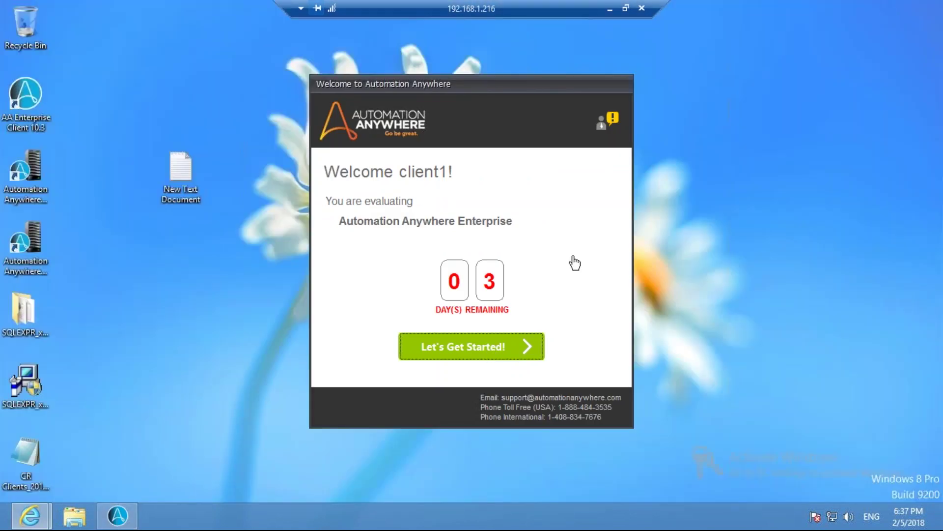
pyautogui.click(589, 407)
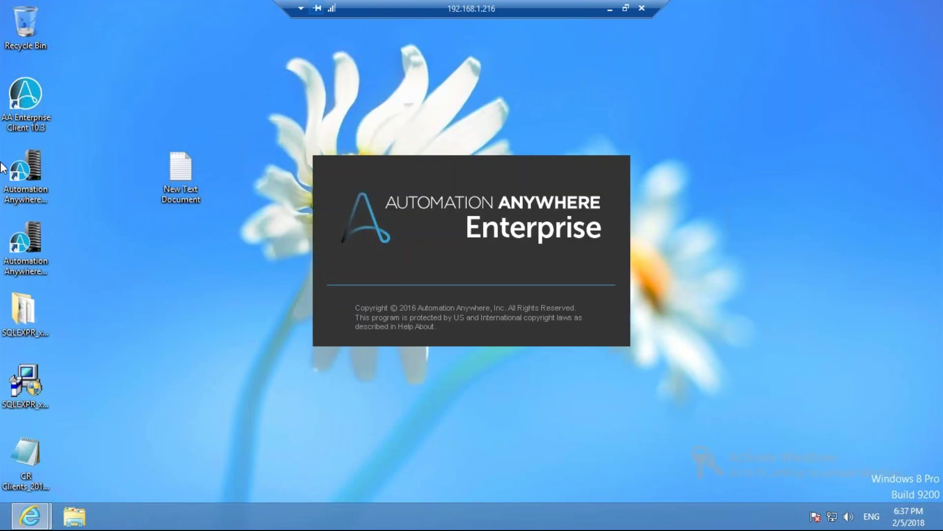
pyautogui.click(34, 87)
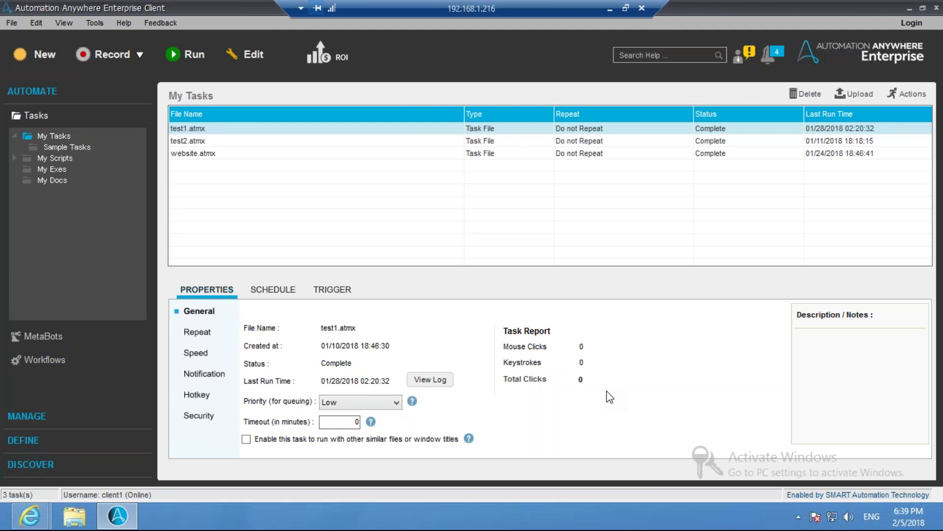
# Create a new task with the Task Editor and maximize the editor window
pyautogui.click(33, 63)
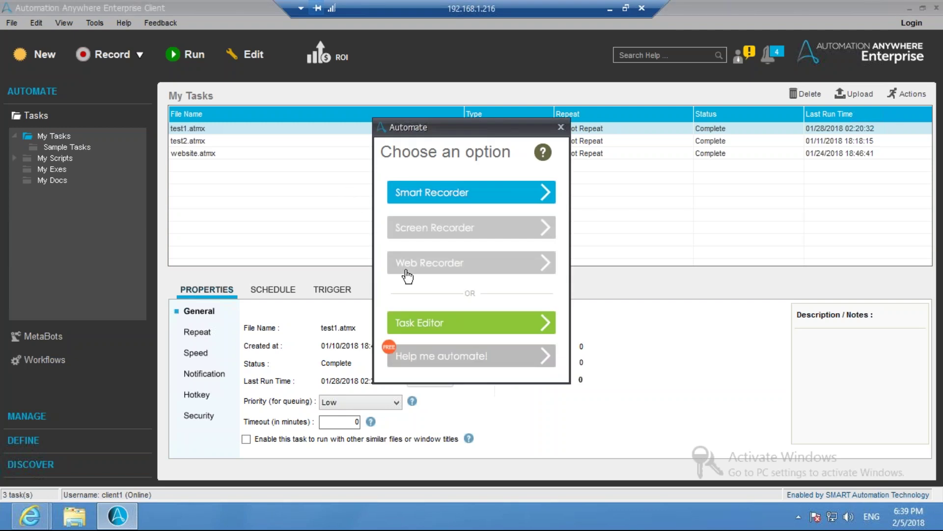
pyautogui.click(432, 322)
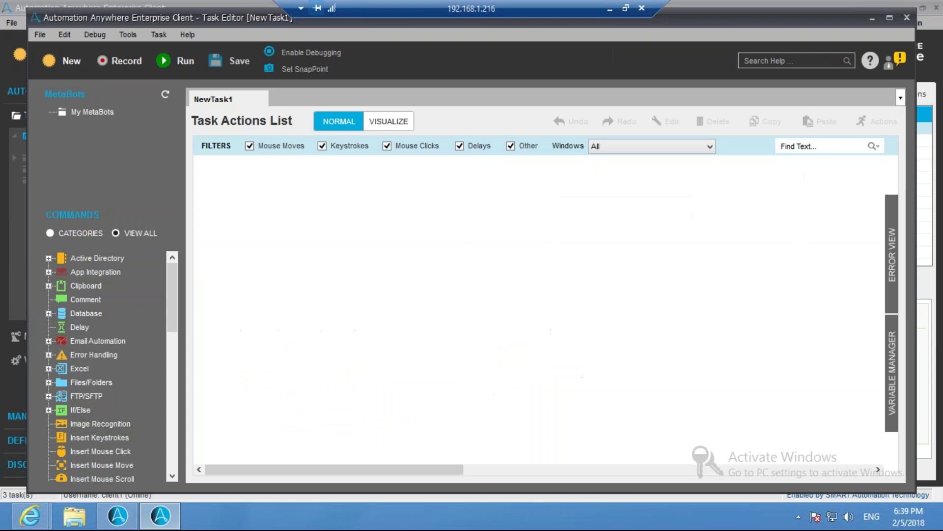
pyautogui.click(889, 18)
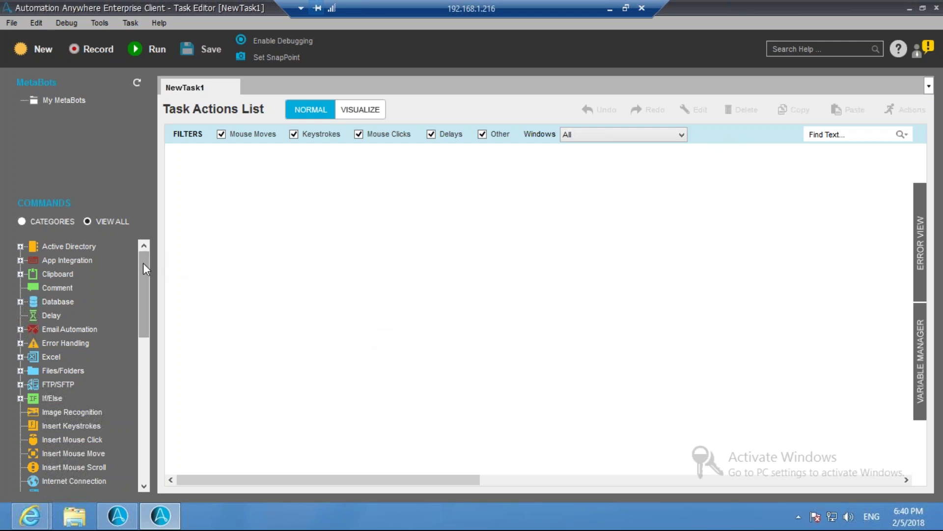
pyautogui.moveTo(143, 263); pyautogui.dragTo(144, 275)
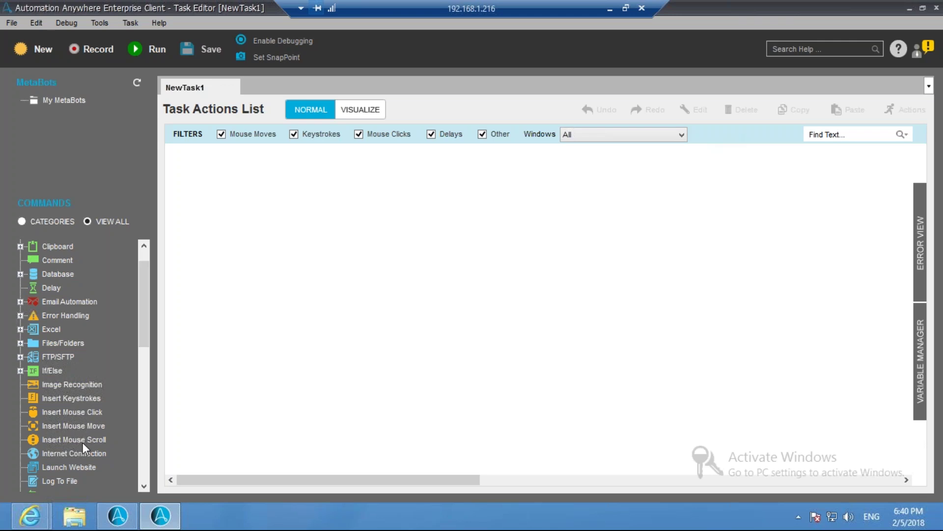
pyautogui.moveTo(123, 449); pyautogui.dragTo(324, 362)
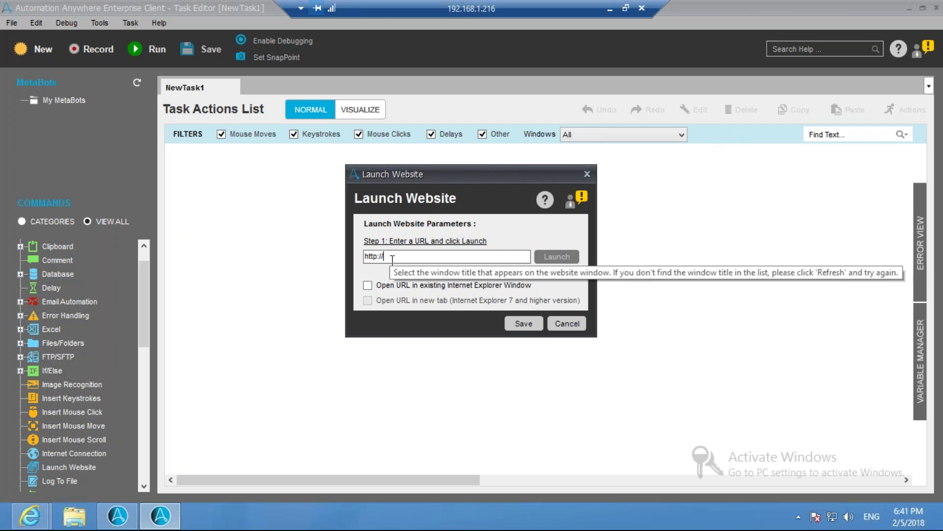
pyautogui.write('ww')
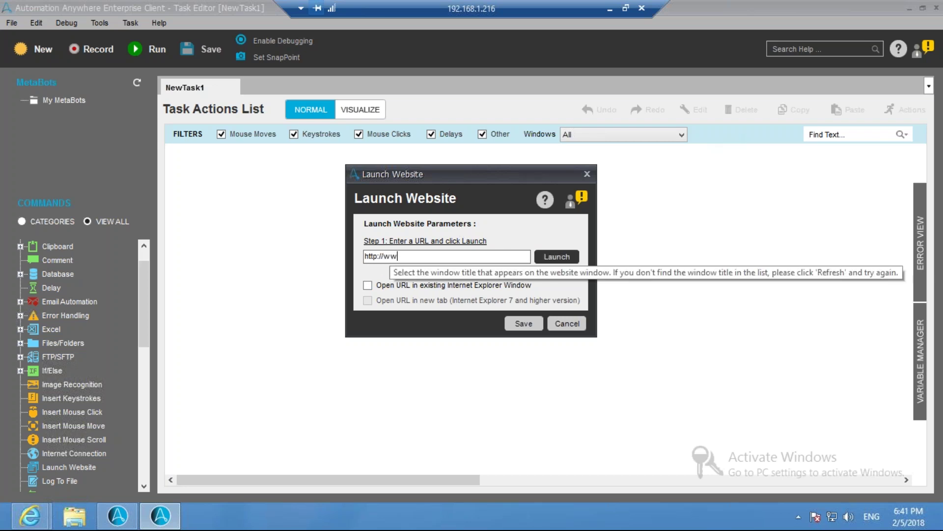
pyautogui.write('w.google')
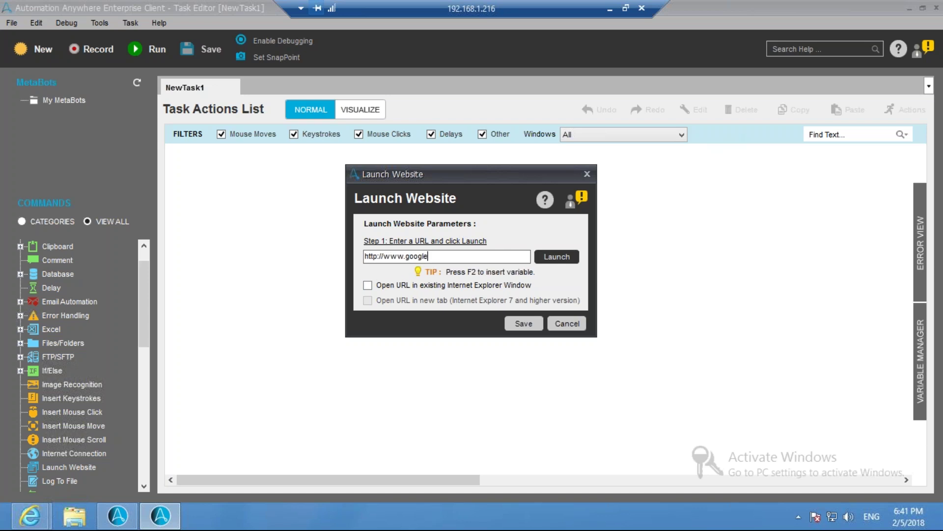
pyautogui.write('.com')
pyautogui.moveTo(448, 257); pyautogui.dragTo(349, 259)
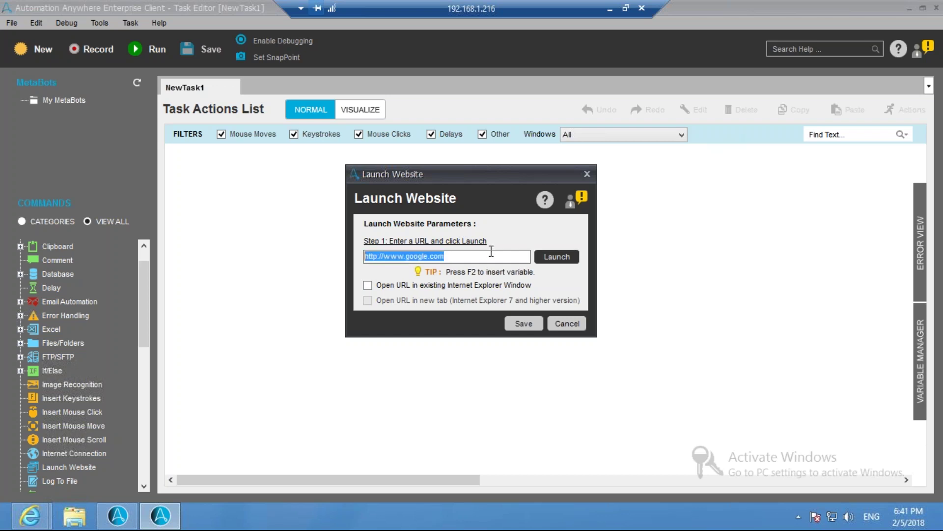
pyautogui.click(466, 256)
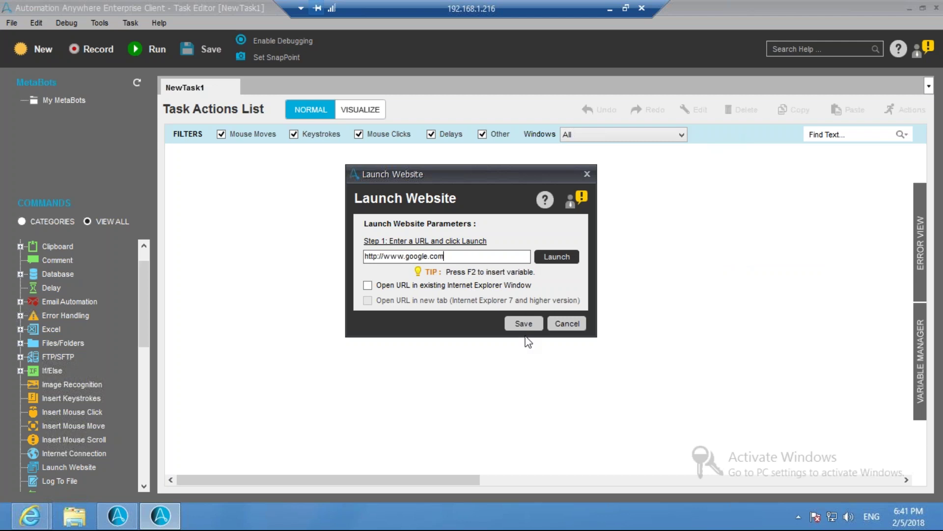
# Test-launch the Google URL, close the browser window it opens, and save the Launch Website command
pyautogui.click(554, 256)
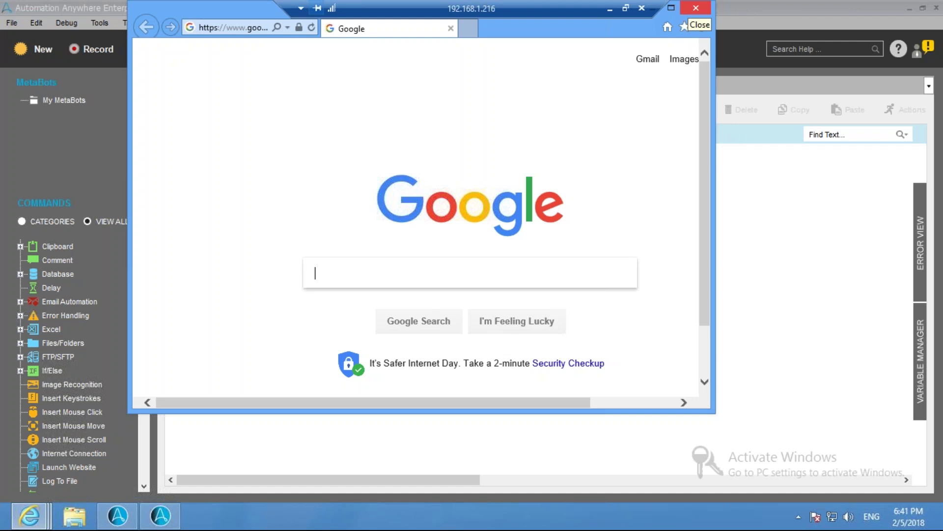
pyautogui.click(695, 7)
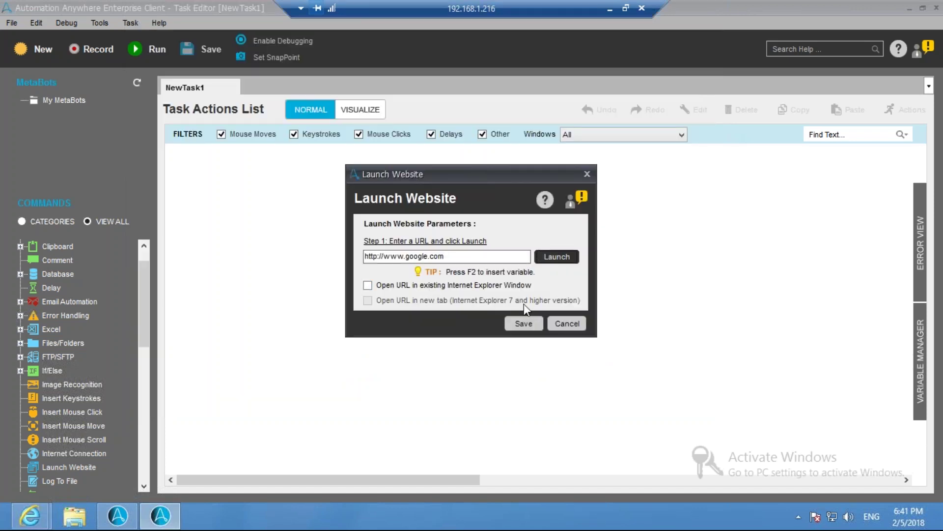
pyautogui.click(523, 323)
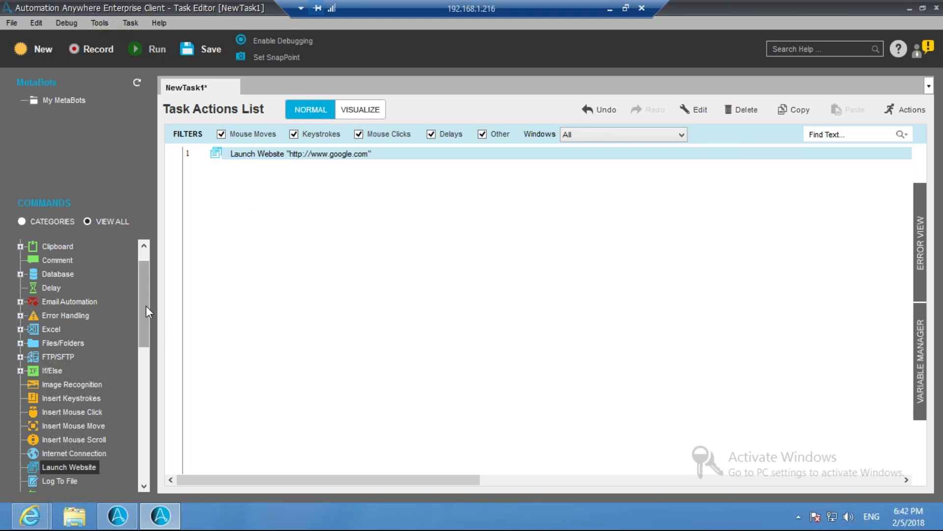
# Add a Maximize Window command below the Launch Website action and refresh its list of open windows
pyautogui.moveTo(146, 306); pyautogui.dragTo(149, 442)
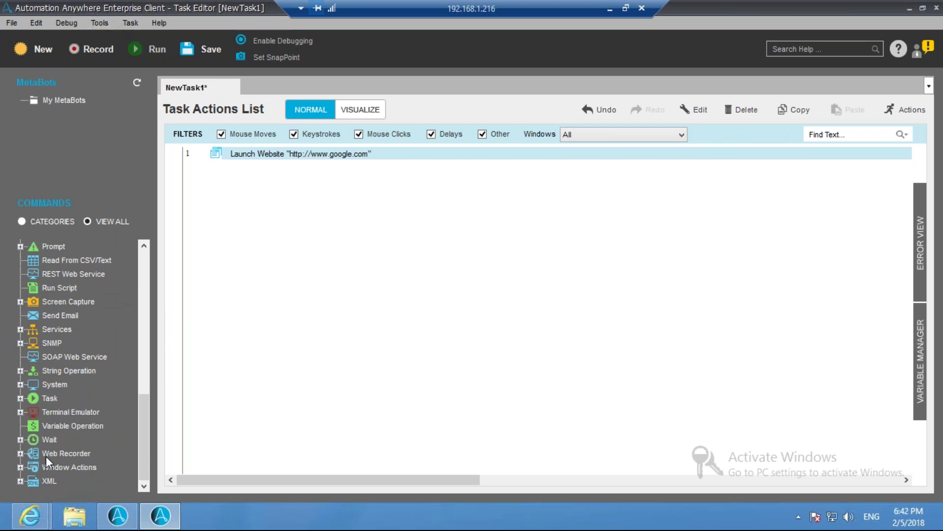
pyautogui.click(19, 467)
pyautogui.moveTo(91, 435); pyautogui.dragTo(290, 194)
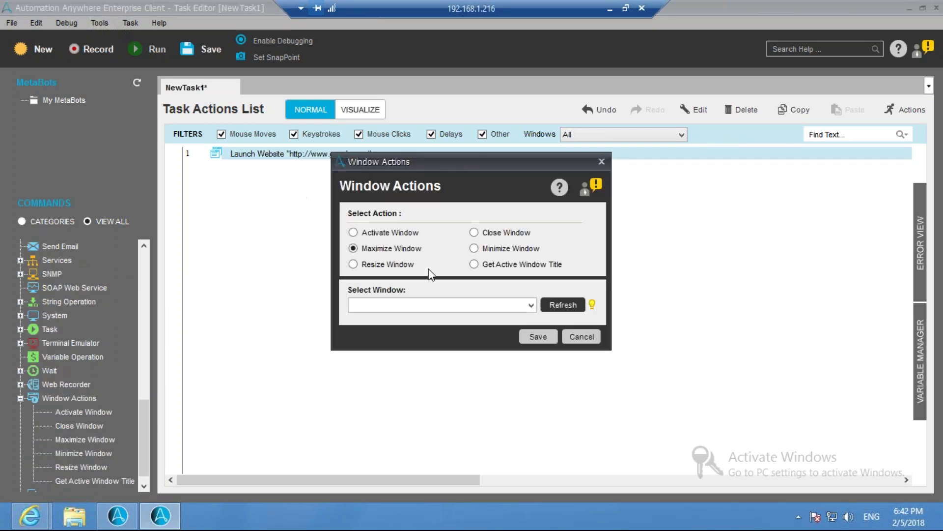
pyautogui.click(531, 305)
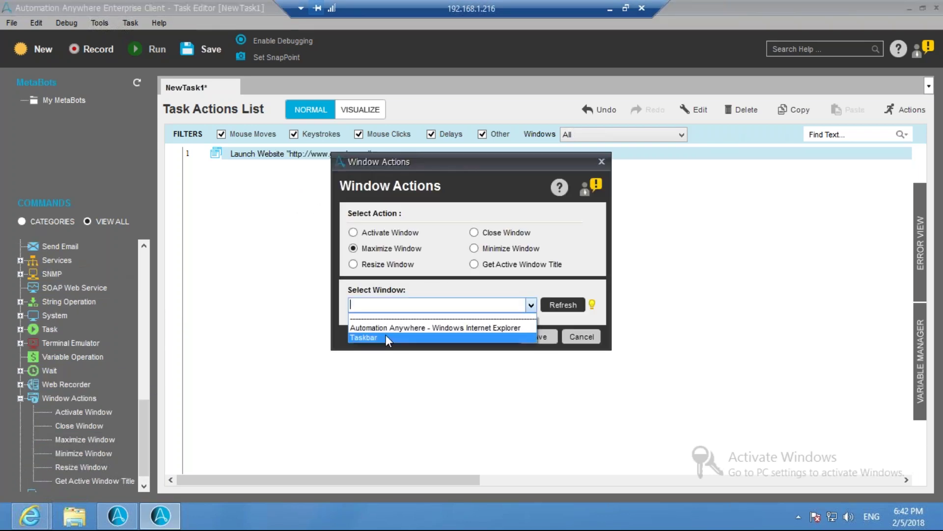
pyautogui.click(564, 307)
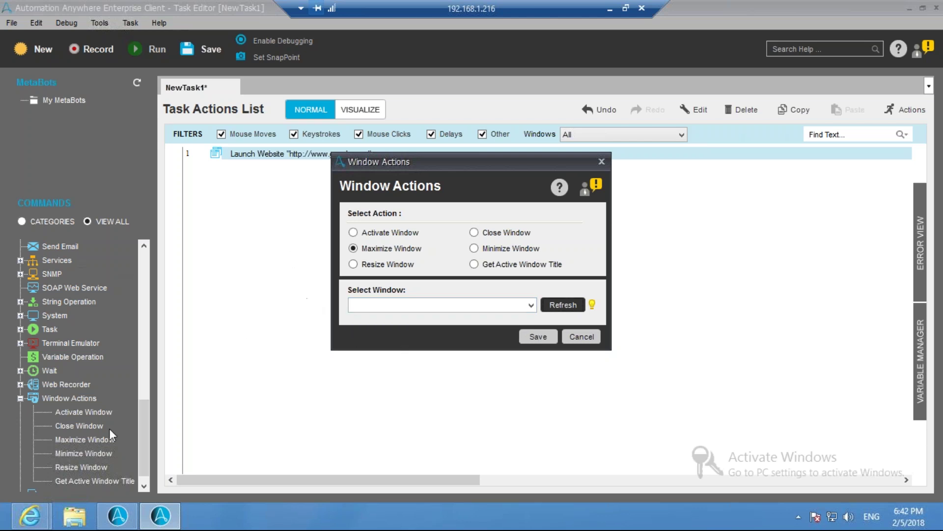
# Switch to the Control Room browser and load google.co.in in a new tab
pyautogui.moveTo(30, 515)
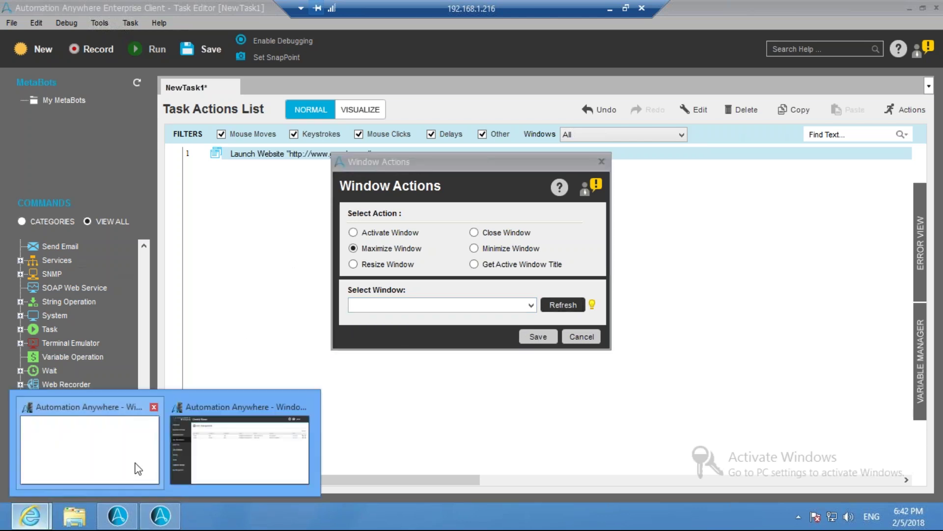
pyautogui.click(208, 460)
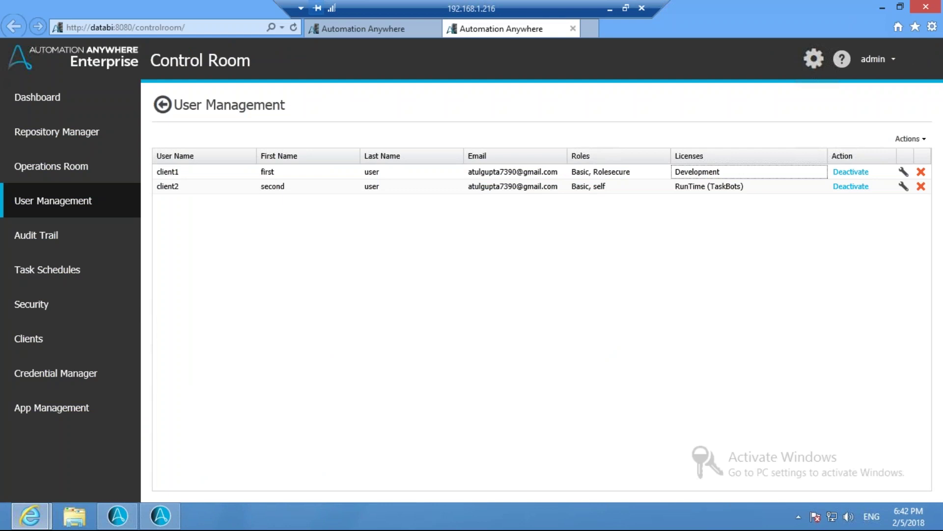
pyautogui.click(592, 32)
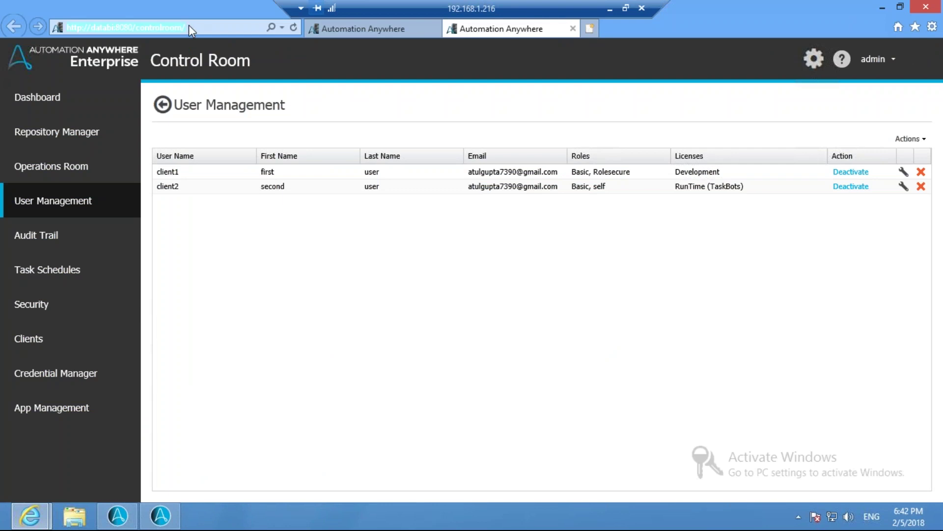
pyautogui.write('google.co.in/')
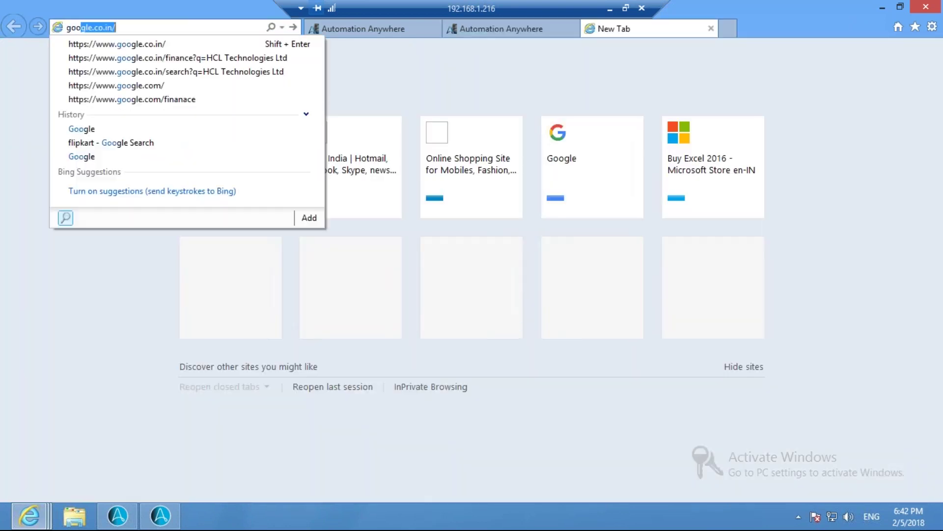
pyautogui.press('Return')
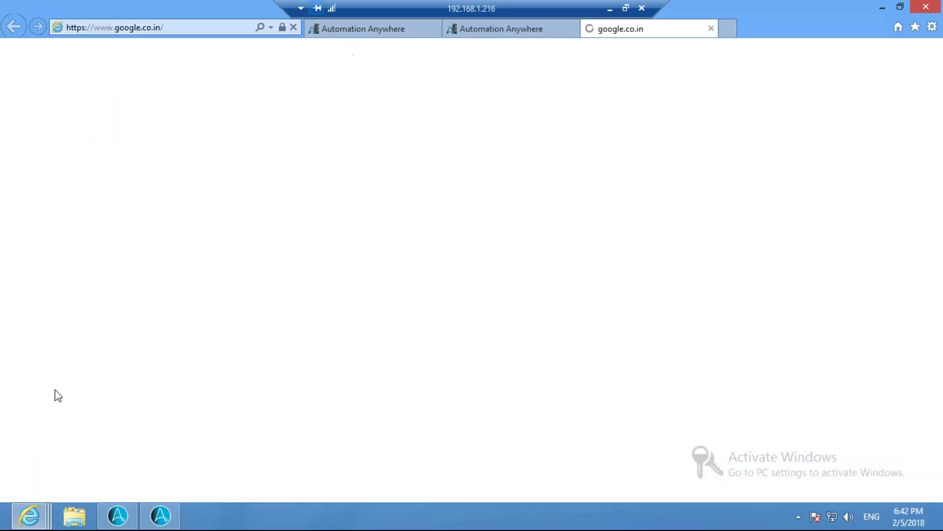
# Return to the Task Editor, set "Google - Windows Internet Explorer" as the window to maximize, and save the action
pyautogui.click(161, 516)
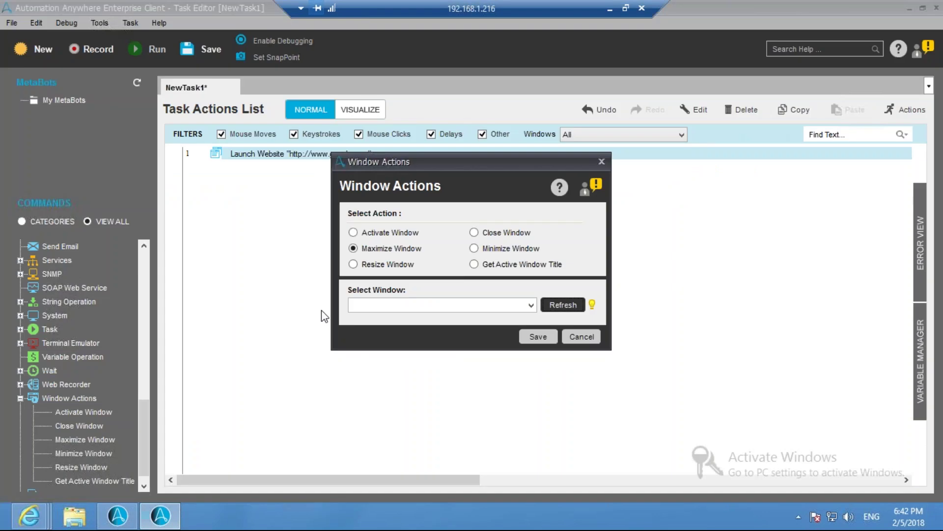
pyautogui.click(554, 307)
pyautogui.click(531, 306)
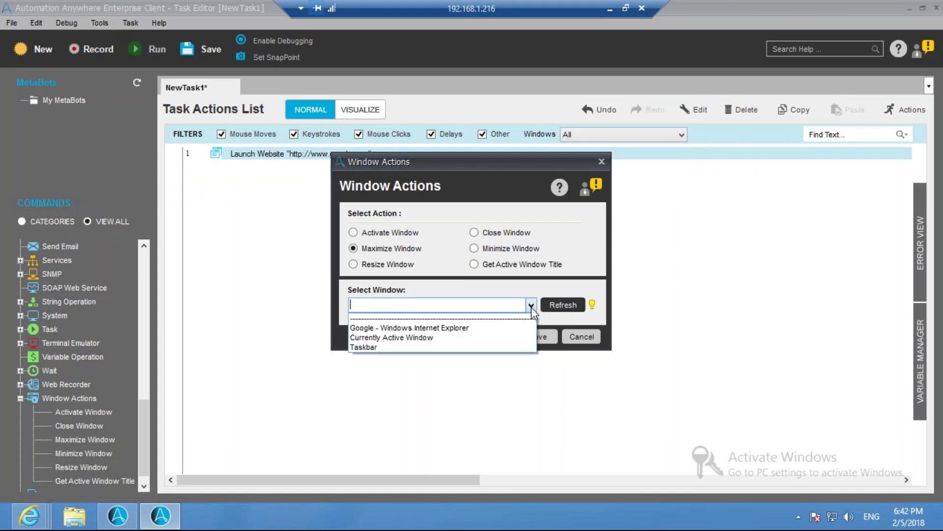
pyautogui.click(395, 327)
pyautogui.click(542, 338)
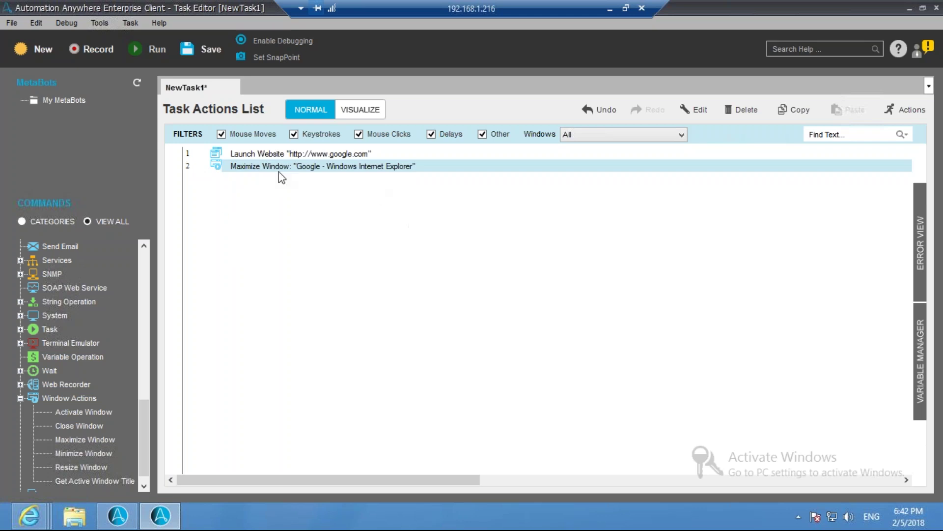
# Add a Minimize Window action for "Google - Windows Internet Explorer" after the Maximize Window line
pyautogui.click(275, 153)
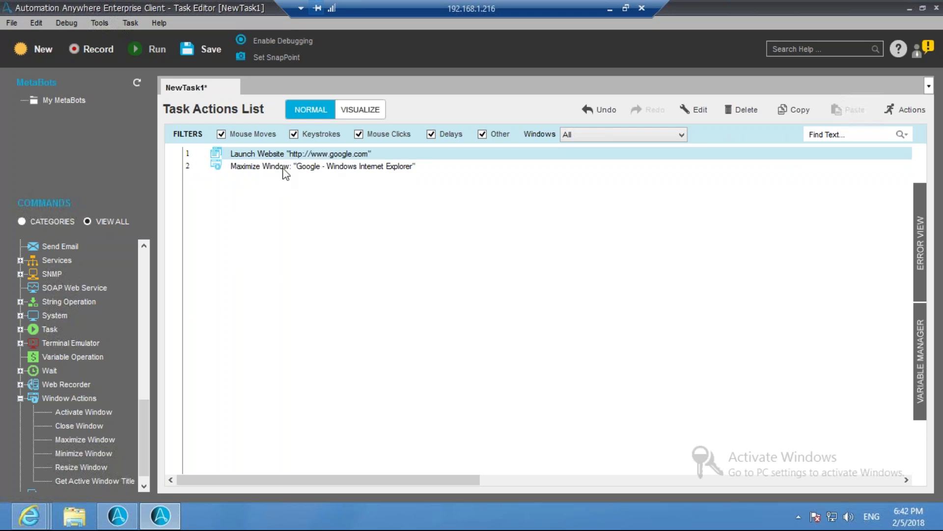
pyautogui.click(270, 168)
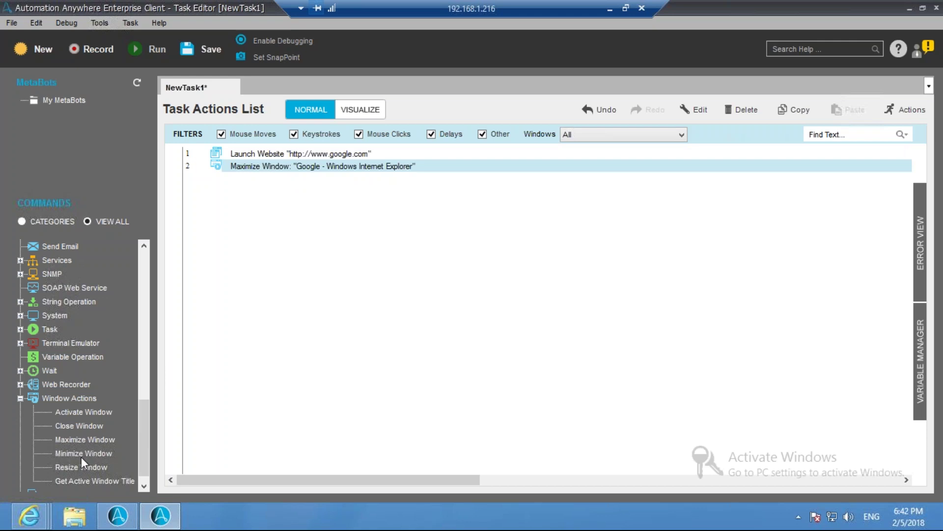
pyautogui.moveTo(84, 439); pyautogui.dragTo(270, 196)
pyautogui.click(530, 304)
pyautogui.click(414, 319)
pyautogui.click(532, 344)
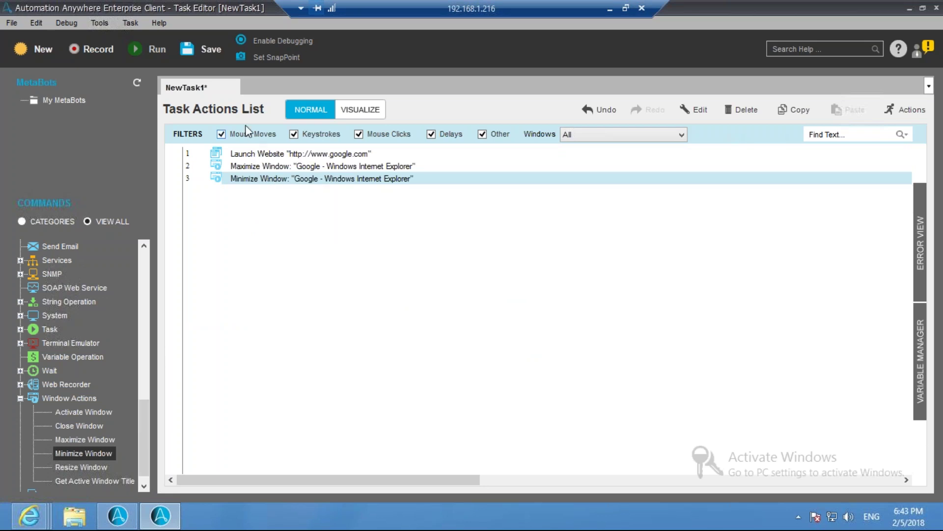
# Save the task in the My Tasks folder under the filename Demo
pyautogui.click(212, 48)
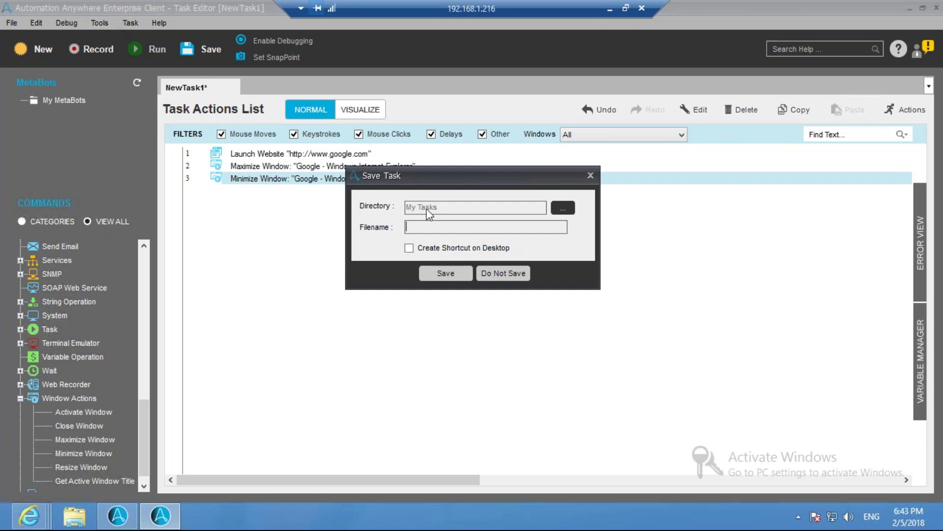
pyautogui.click(563, 208)
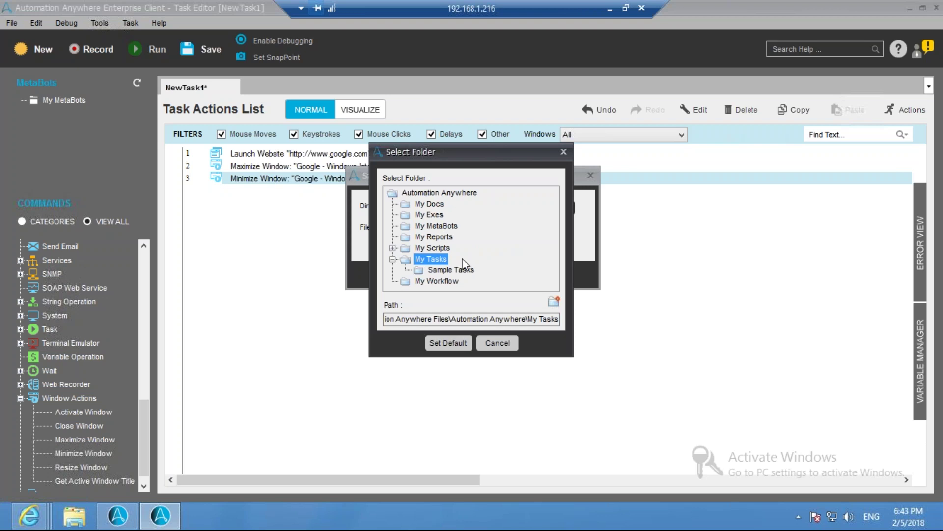
pyautogui.click(497, 343)
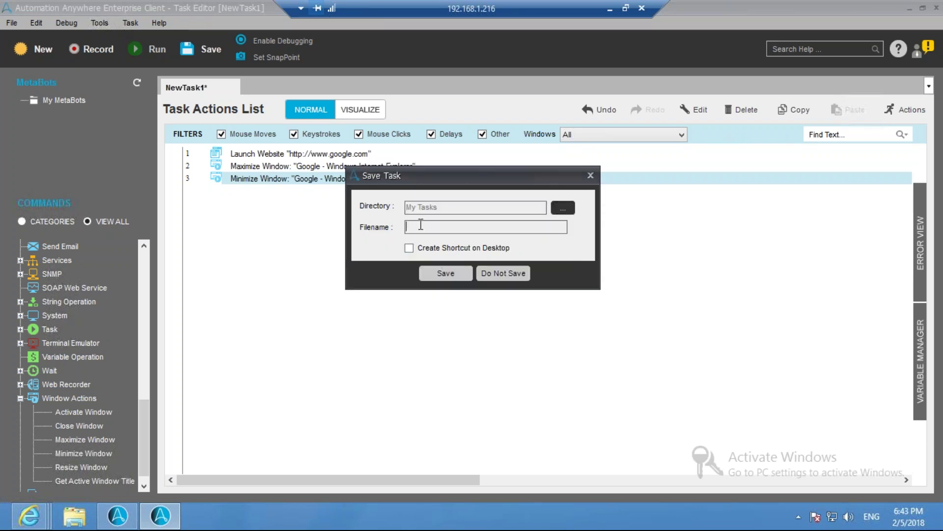
pyautogui.write('Demo')
pyautogui.click(445, 273)
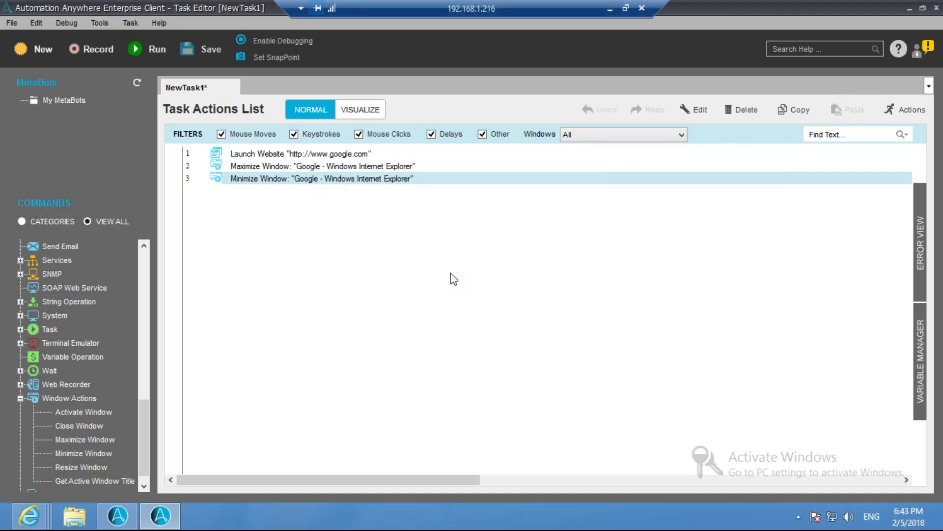
# Switch to Internet Explorer, close the Google tab, and minimize the browser window
pyautogui.moveTo(41, 524)
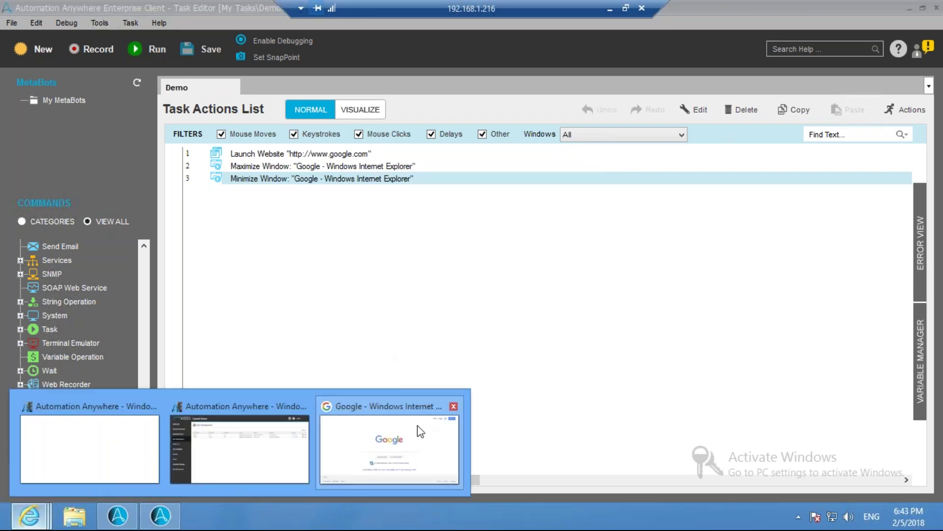
pyautogui.click(413, 442)
pyautogui.click(711, 29)
pyautogui.click(884, 7)
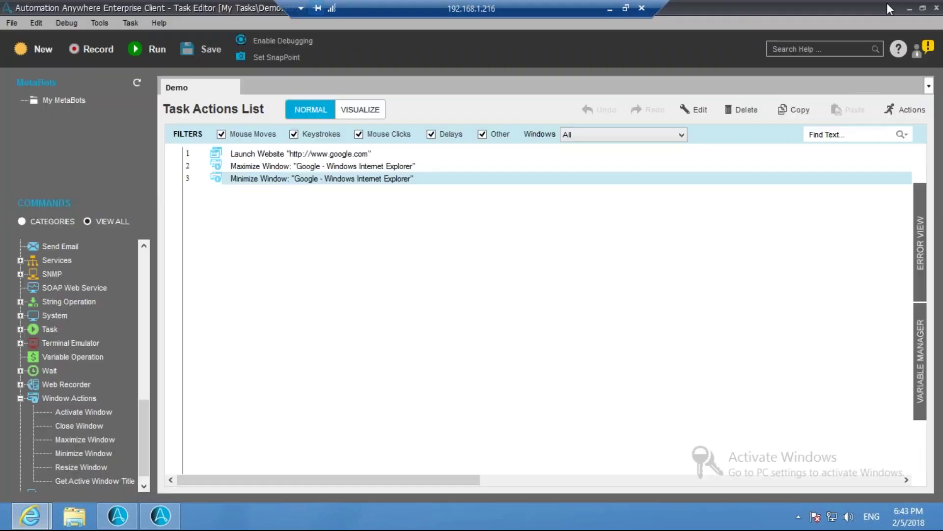
# Collapse the Window Actions commands, review the three task actions, and run the Demo task
pyautogui.click(20, 397)
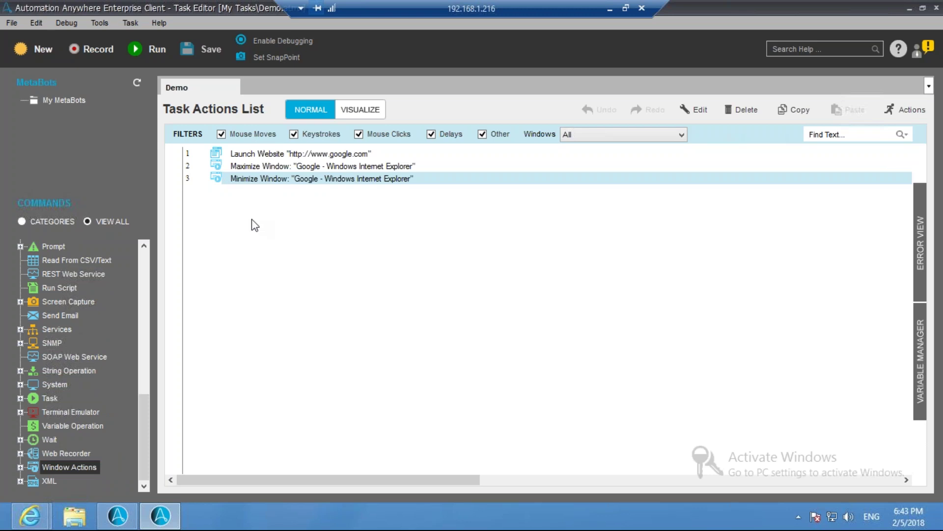
pyautogui.click(288, 157)
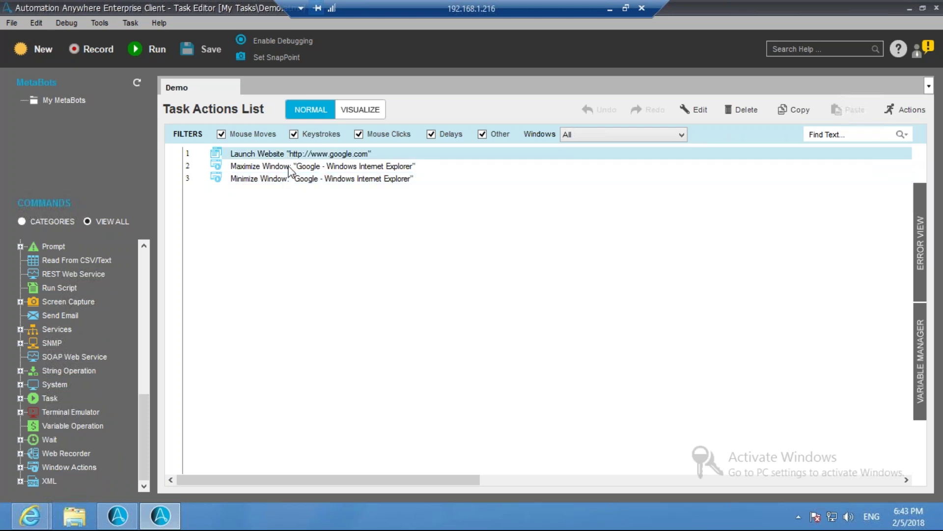
pyautogui.click(290, 170)
pyautogui.click(291, 182)
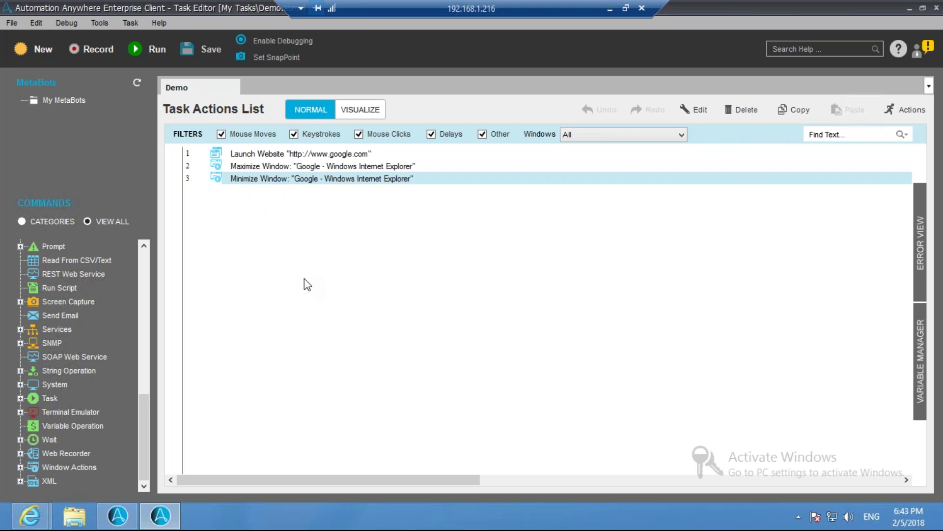
pyautogui.click(141, 51)
# Check the run against the action lines by restoring the launched Google window, and minimize it again
pyautogui.click(340, 154)
pyautogui.click(339, 167)
pyautogui.click(338, 183)
pyautogui.click(29, 516)
pyautogui.click(387, 424)
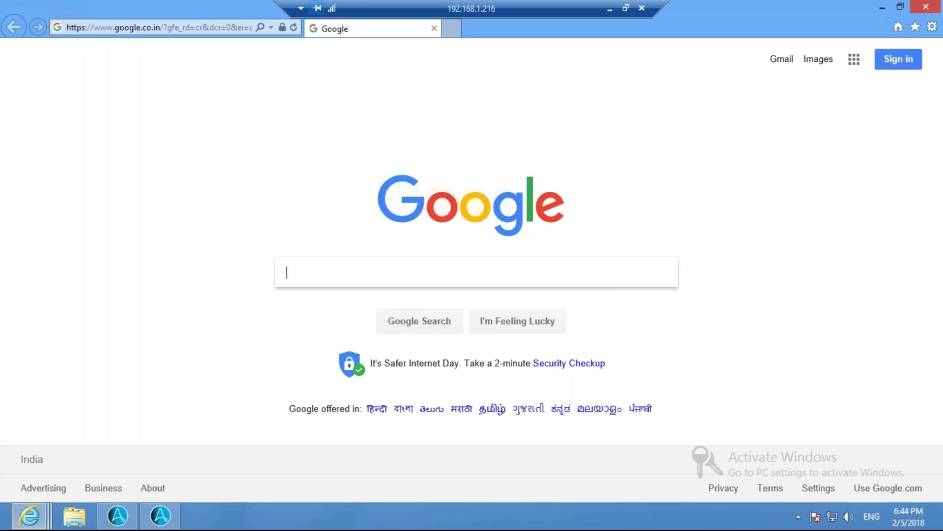
pyautogui.click(884, 7)
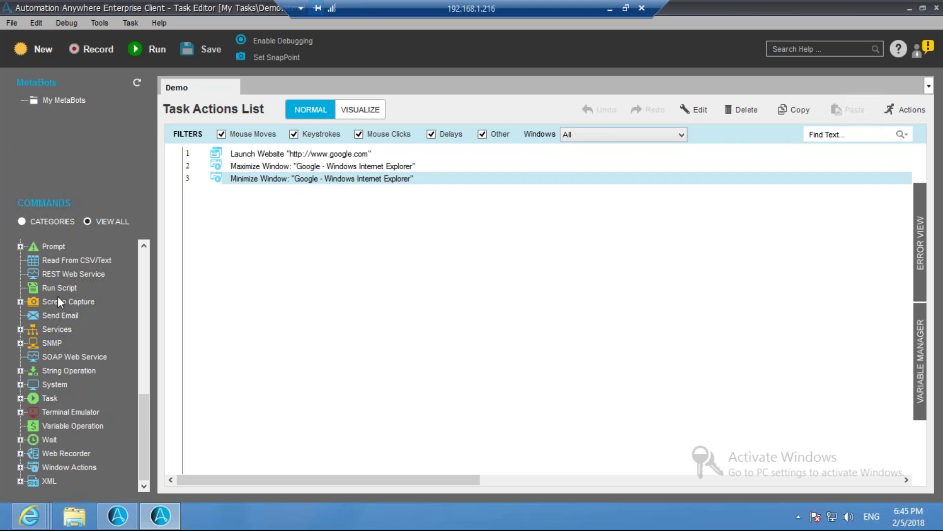
# Look through the Task Editor's command list and its available tools for editing the Demo task
pyautogui.moveTo(140, 430); pyautogui.dragTo(148, 264)
pyautogui.click(143, 387)
pyautogui.click(145, 456)
pyautogui.click(100, 22)
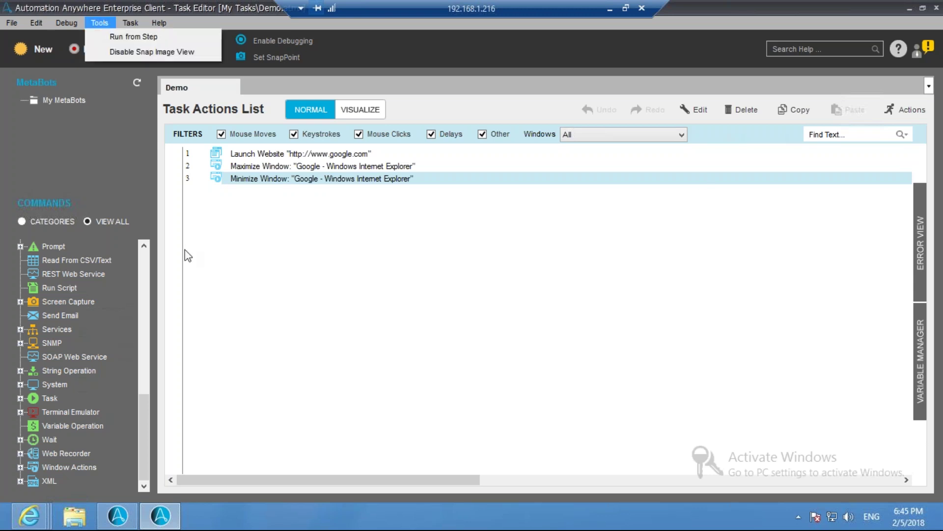
# Switch to the Control Room's User Management page in Internet Explorer and examine the client2 account's roles and license
pyautogui.click(126, 525)
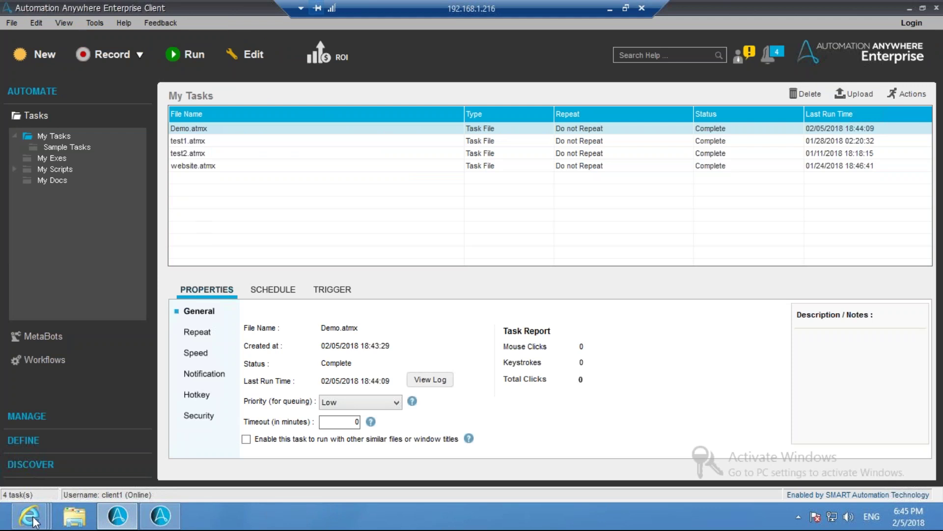
pyautogui.moveTo(34, 522)
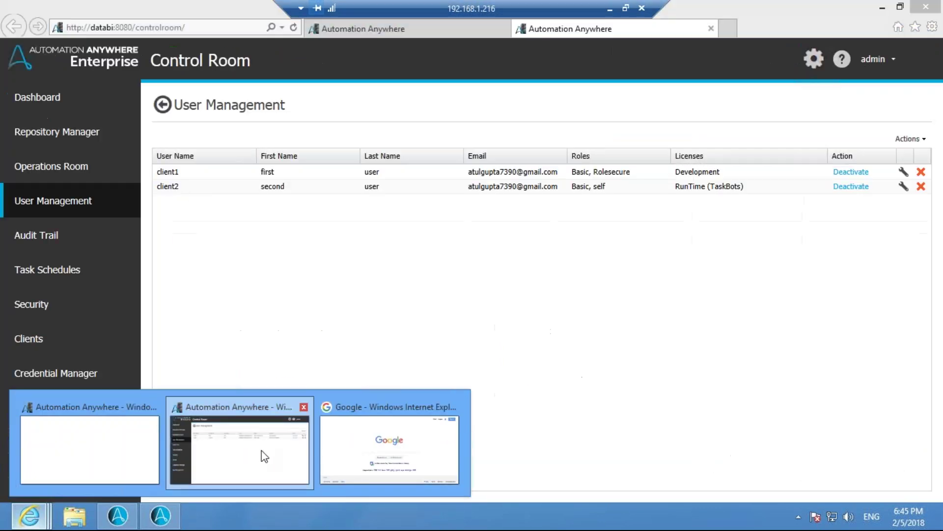
pyautogui.click(263, 450)
pyautogui.click(180, 190)
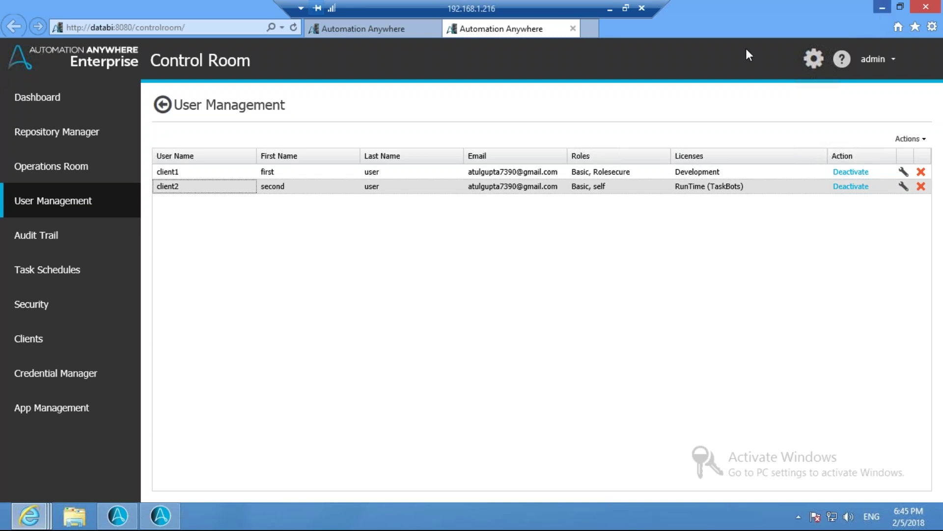
# Return to the main Automation Anywhere Enterprise Client window and open the Control Room re-login dialog
pyautogui.click(160, 515)
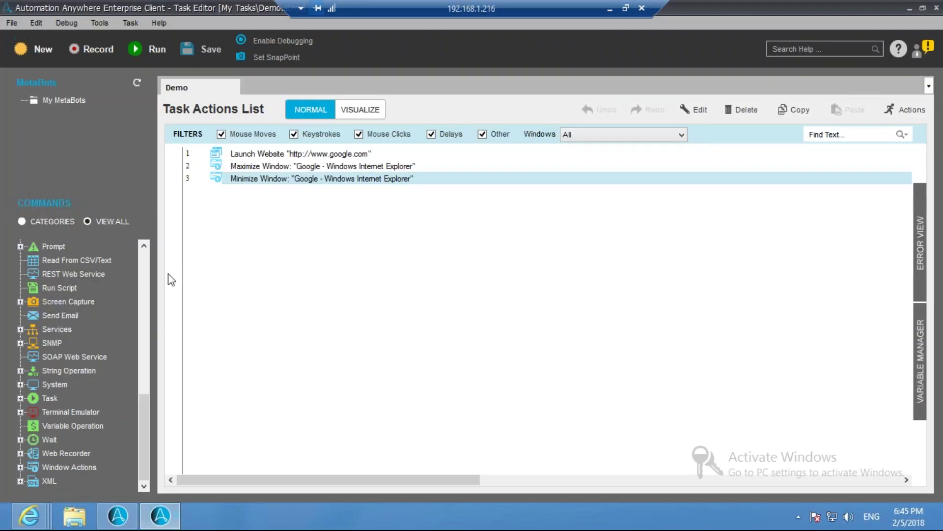
pyautogui.click(107, 24)
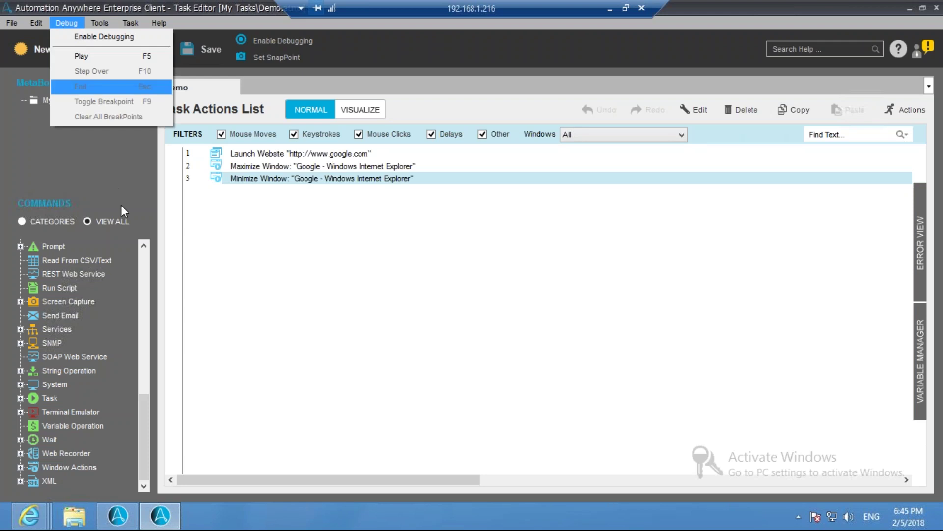
pyautogui.click(117, 516)
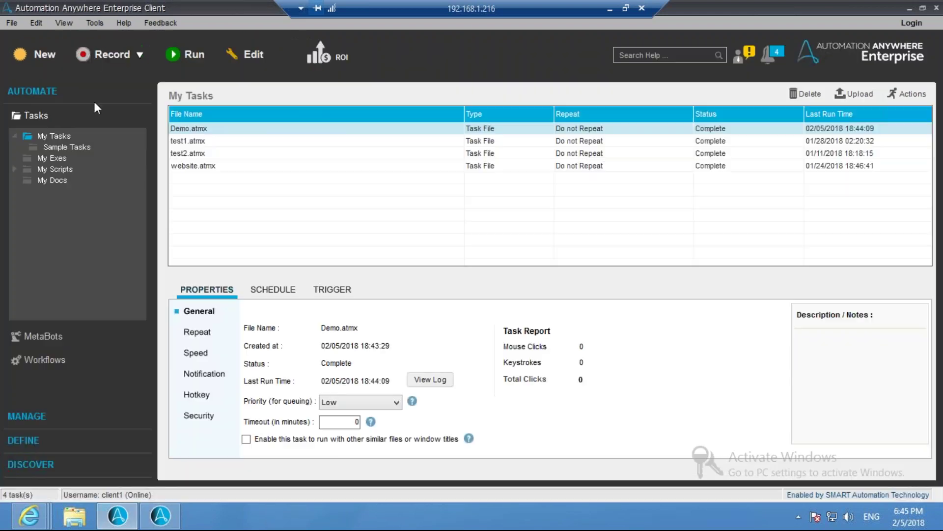
pyautogui.click(90, 22)
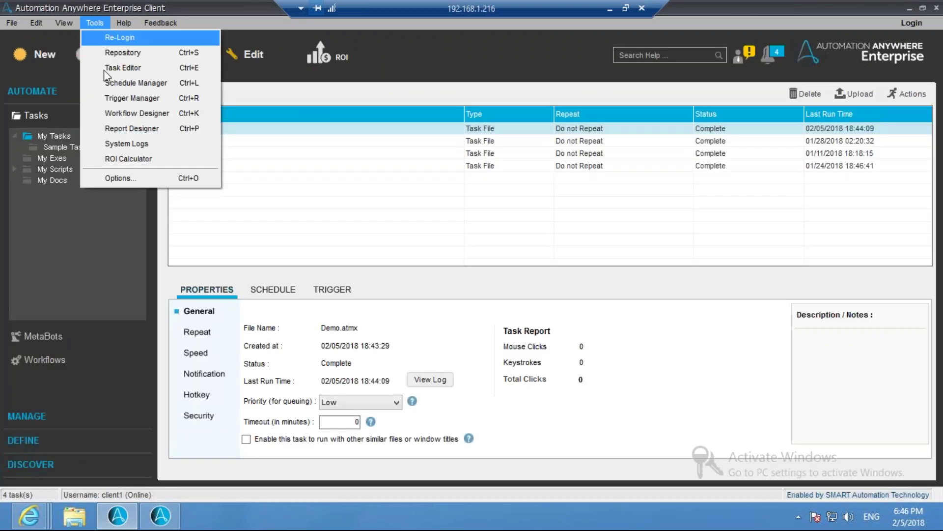
pyautogui.click(110, 39)
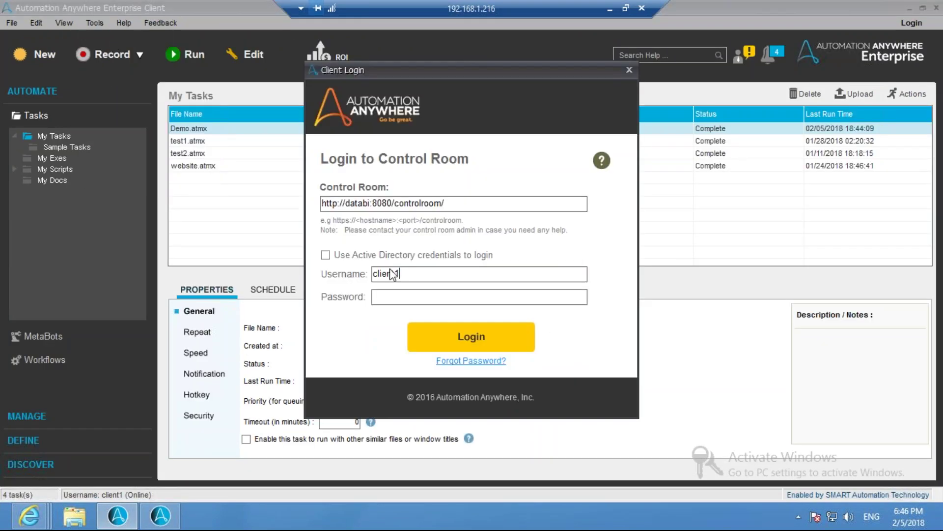
# Log in to the Control Room as client2 with the account password, and dismiss the login message
pyautogui.press('BackSpace')
pyautogui.write('2')
pyautogui.click(388, 301)
pyautogui.write('*********')
pyautogui.click(473, 344)
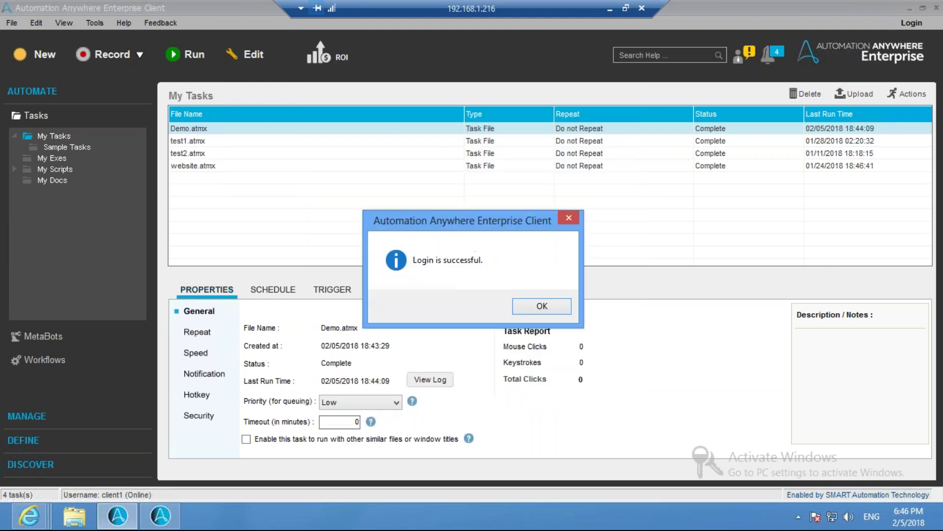
pyautogui.click(543, 309)
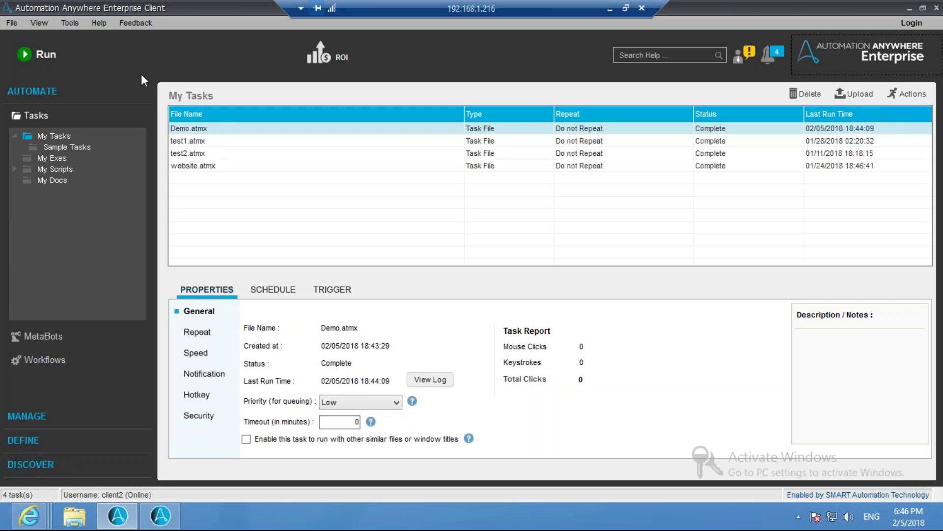
# Look over the My Tasks files, run Demo.atmx, and minimize the launched Google window
pyautogui.click(185, 142)
pyautogui.click(185, 155)
pyautogui.click(186, 166)
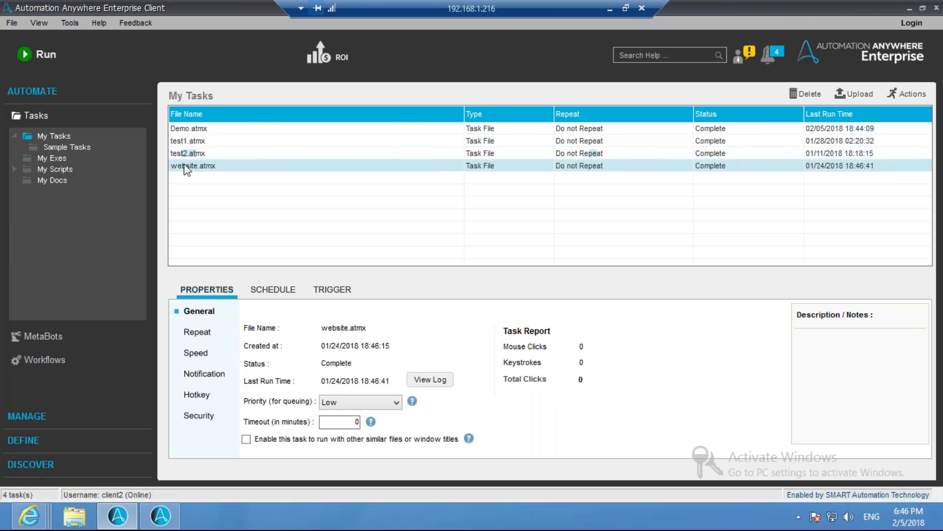
pyautogui.click(188, 131)
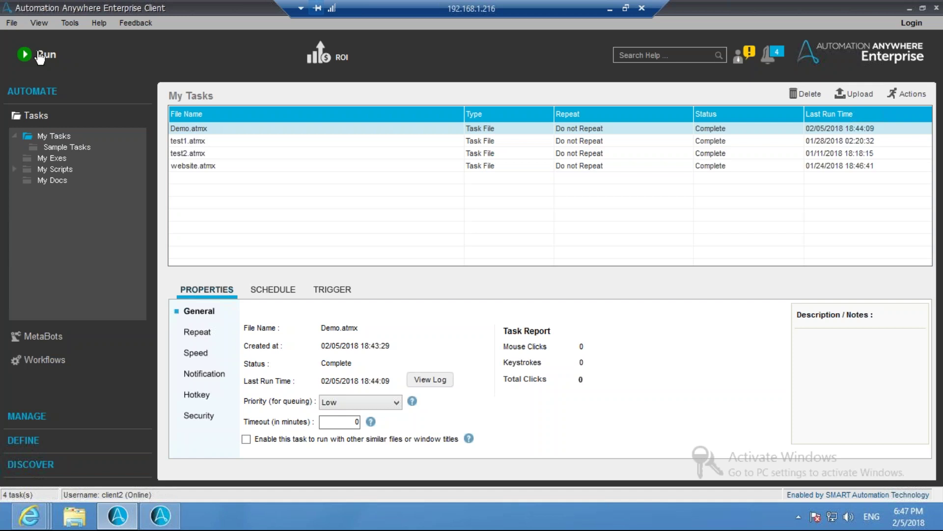
pyautogui.click(41, 57)
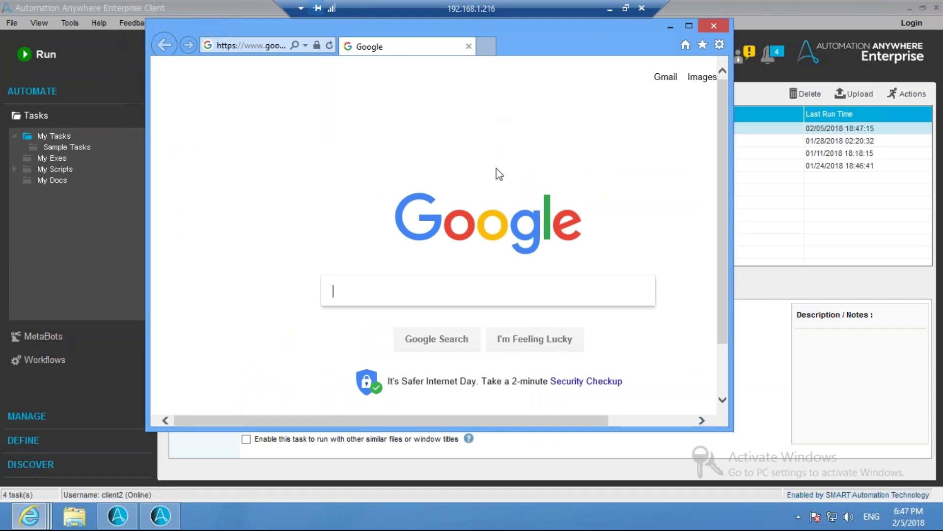
pyautogui.click(669, 26)
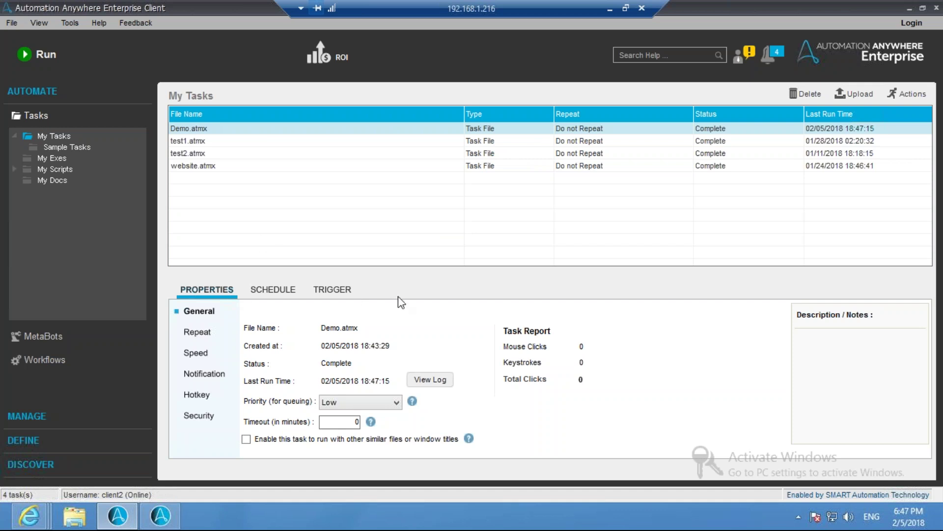
# Switch to the Control Room's User Management page to compare the client1 and client2 licenses, and minimize the browser
pyautogui.click(29, 516)
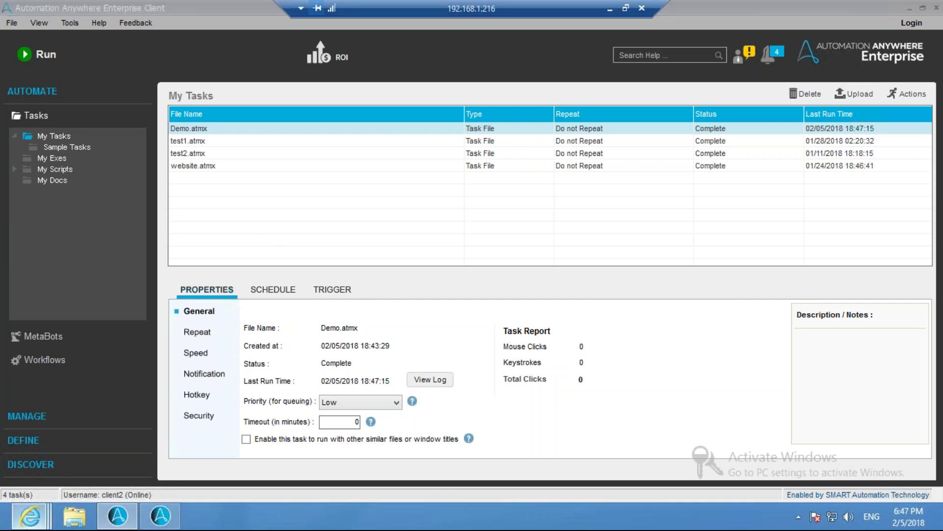
pyautogui.click(262, 448)
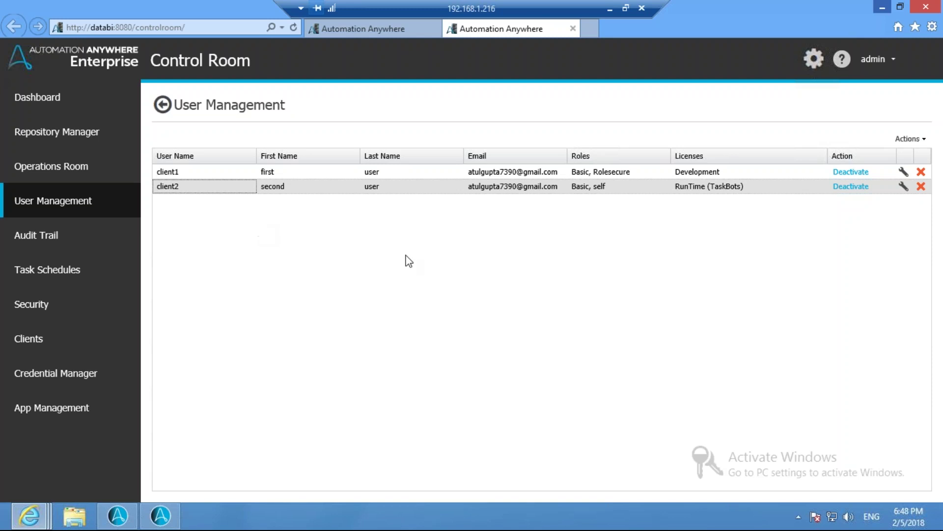
pyautogui.click(886, 11)
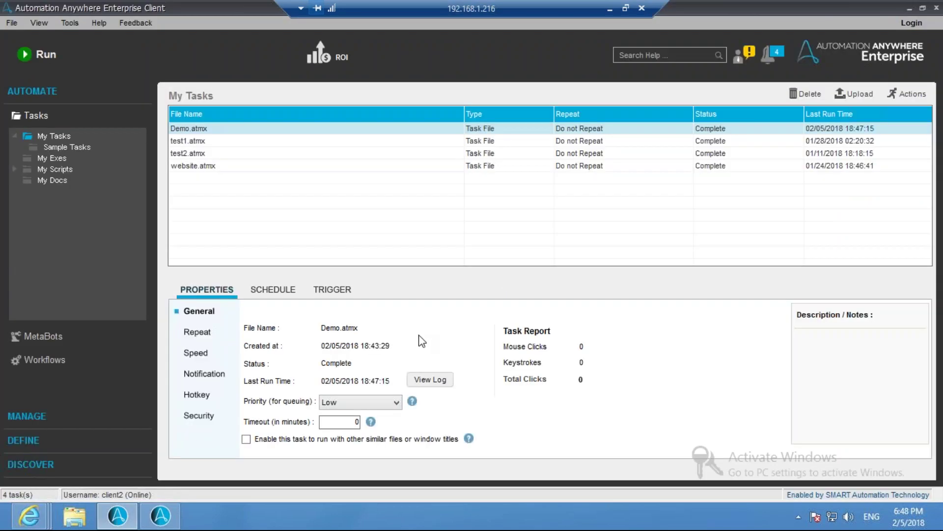